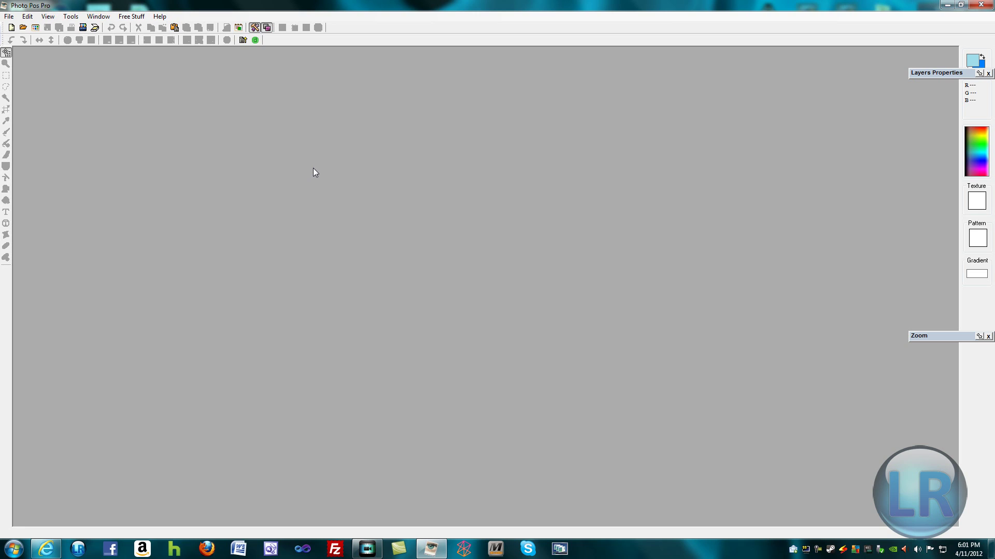
- Create a 6 x 2 inch, 72 DPI blank image with a transparent background
click(11, 27)
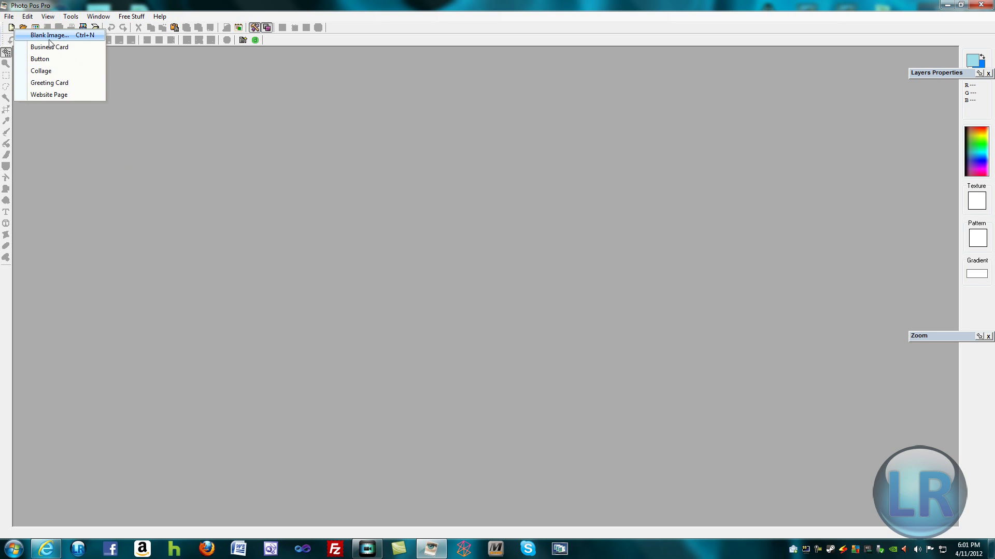
click(50, 36)
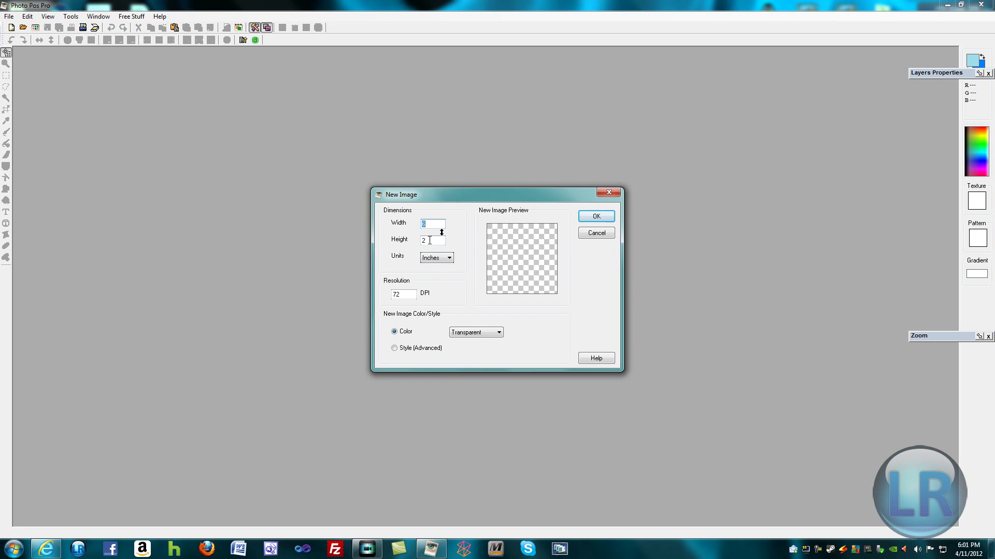
click(449, 258)
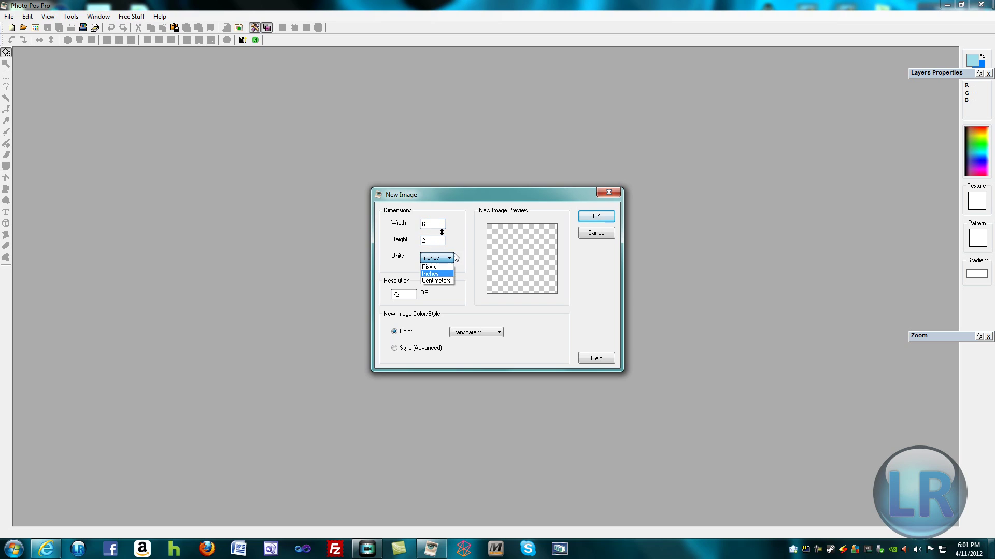
click(459, 259)
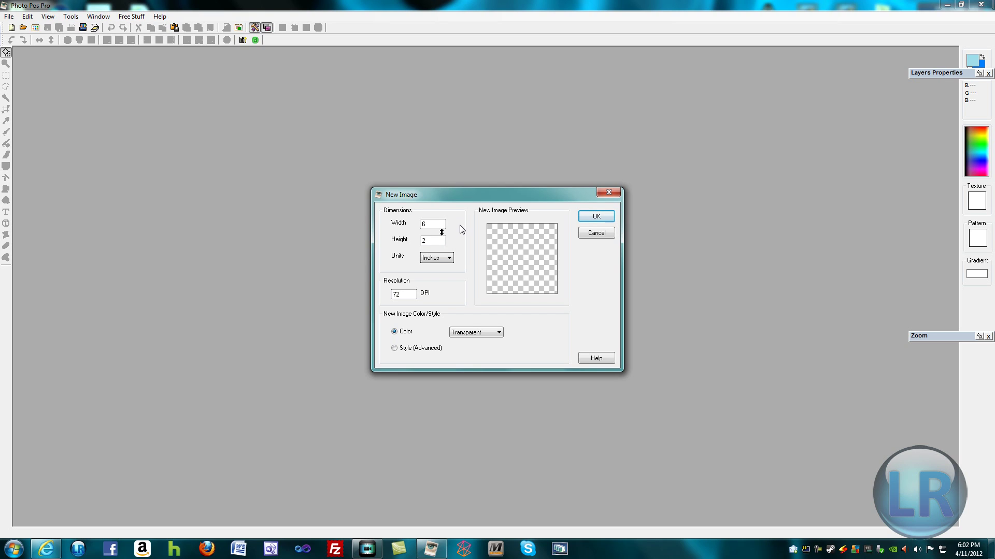
click(478, 332)
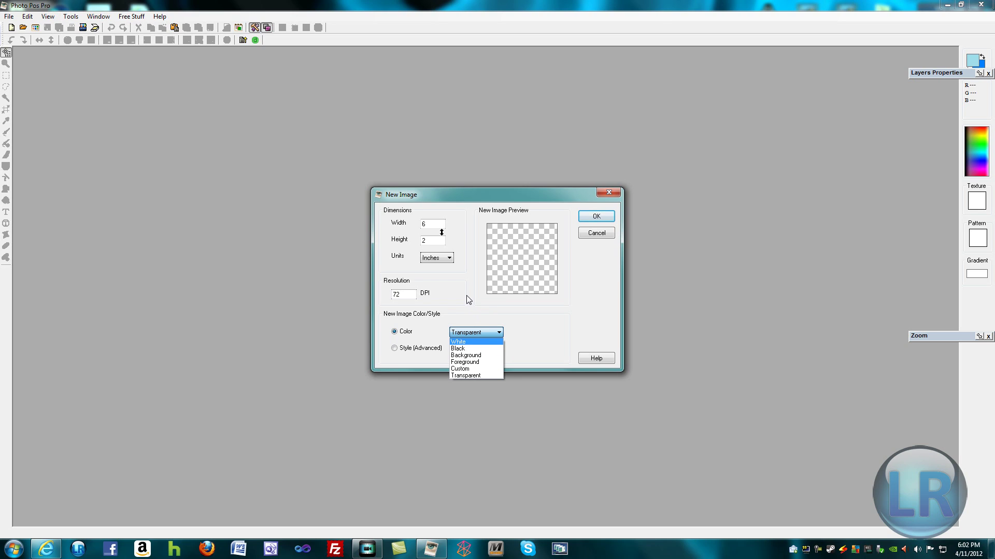
click(479, 319)
click(484, 332)
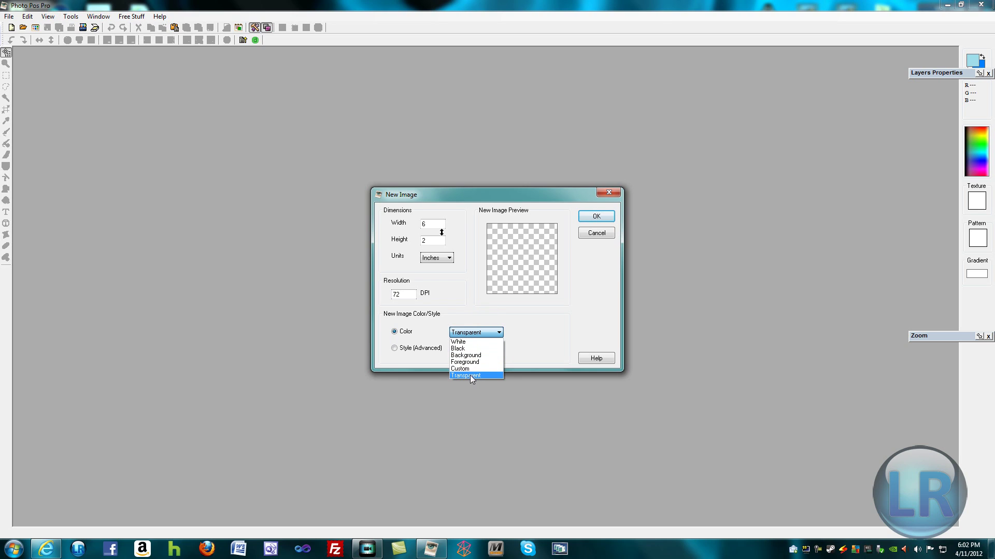
click(468, 286)
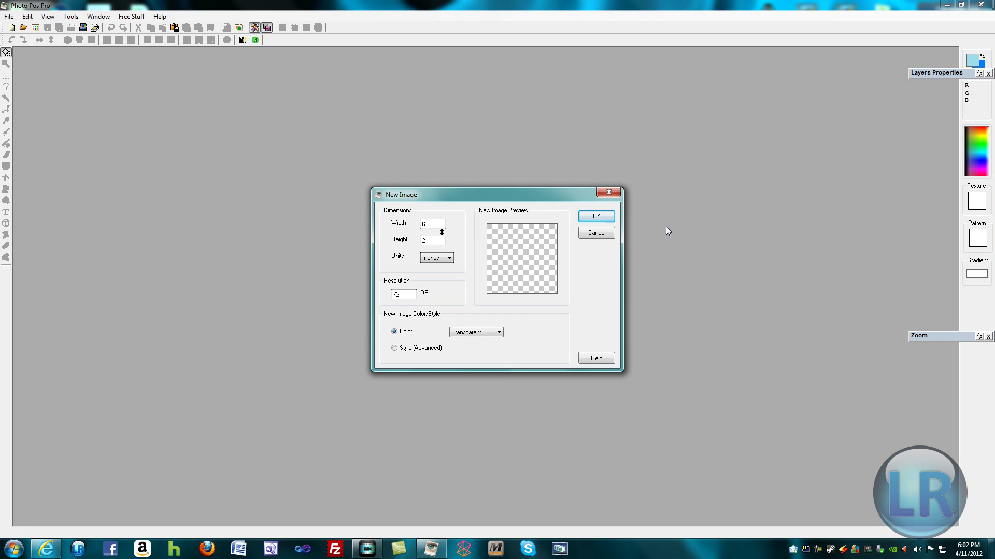
click(595, 218)
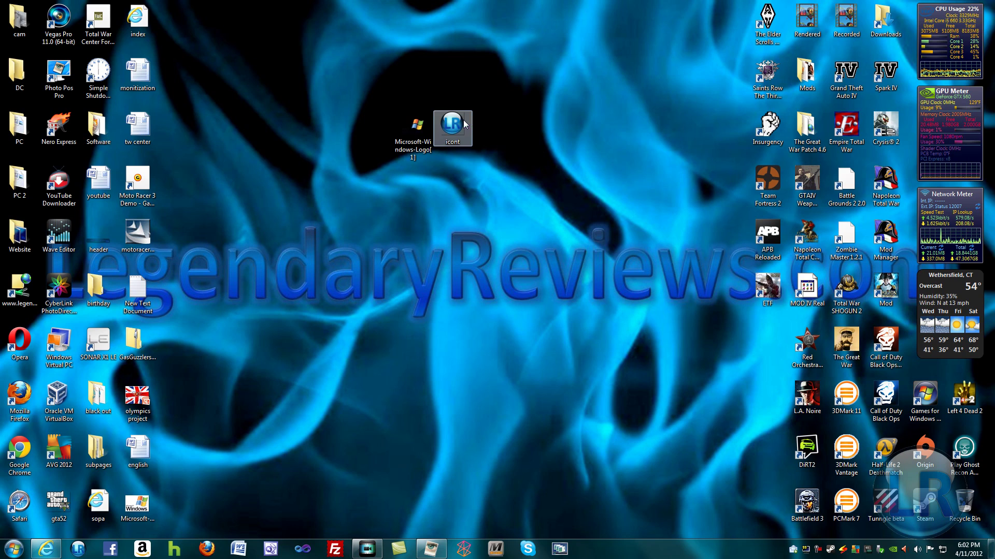
- Open the icont image from the desktop with Photo Pos Pro
click(464, 125)
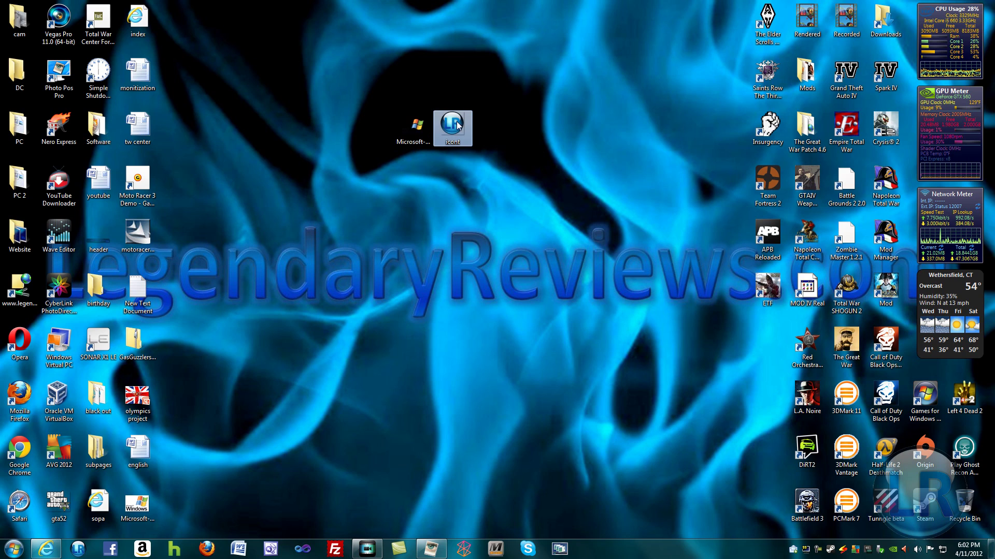
right_click(457, 124)
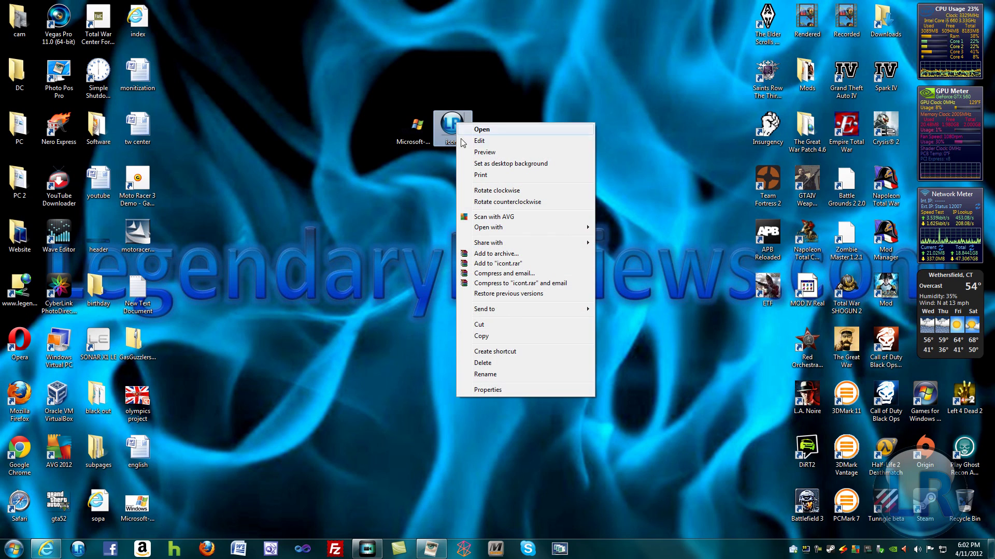
mouse_move(482, 228)
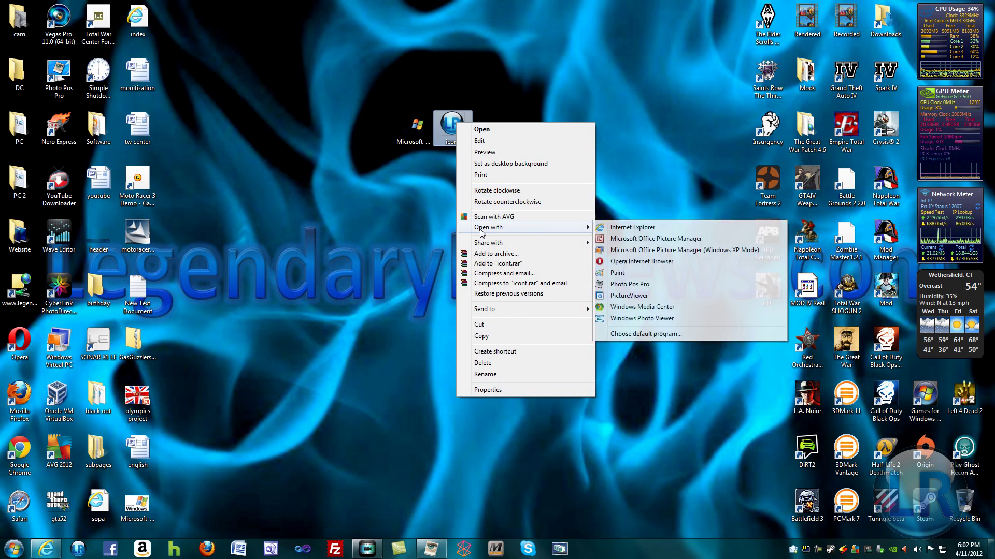
click(619, 285)
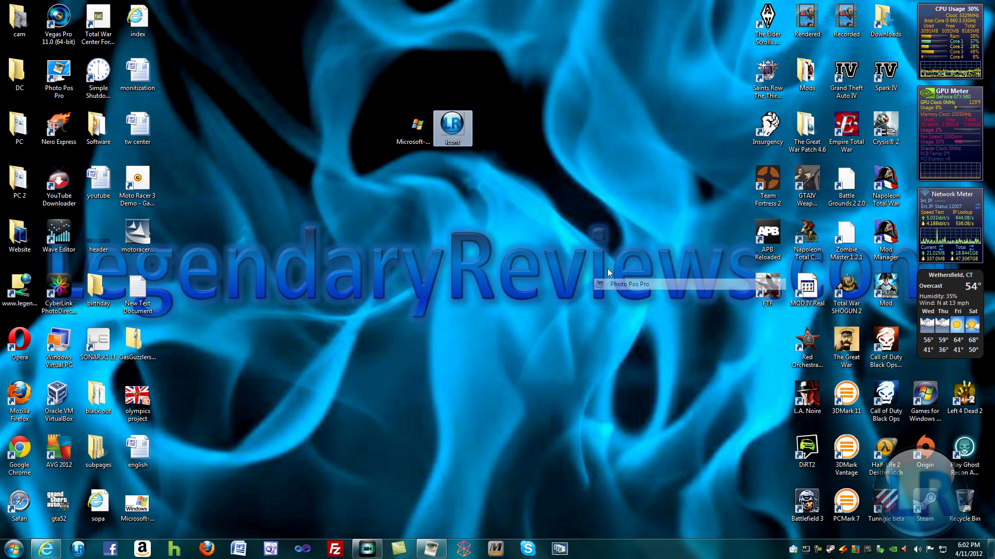
- Maximize the editor and copy the LR logo from icont
double_click(286, 100)
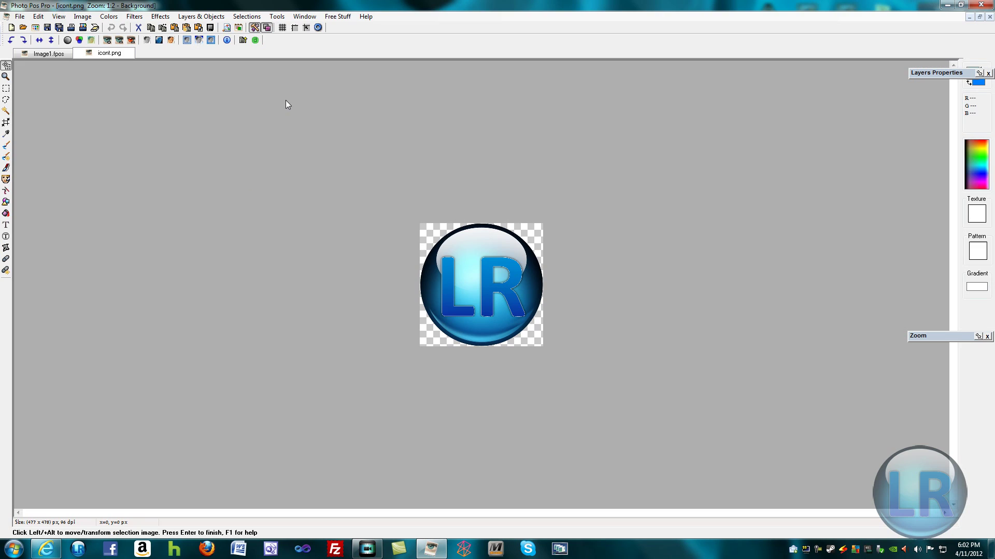
right_click(468, 262)
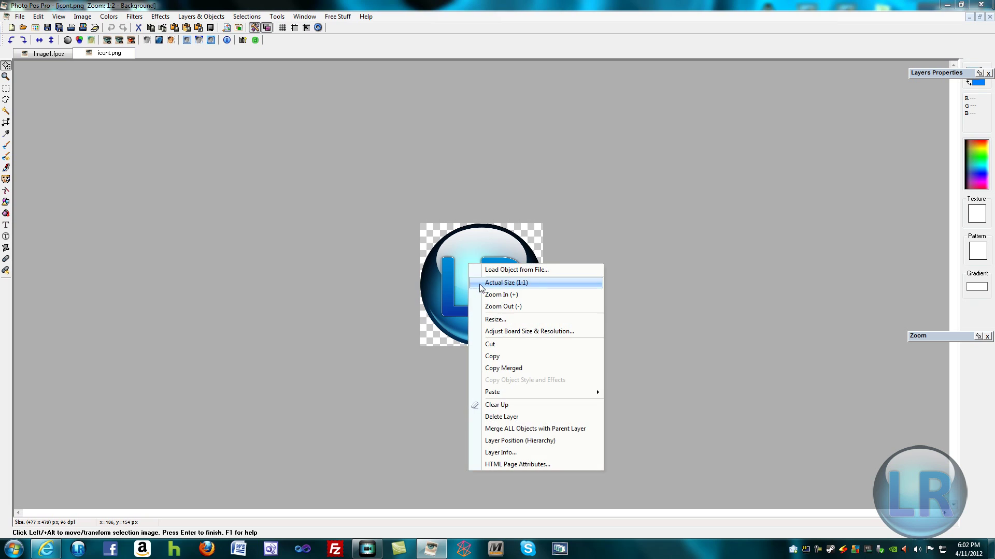
click(496, 355)
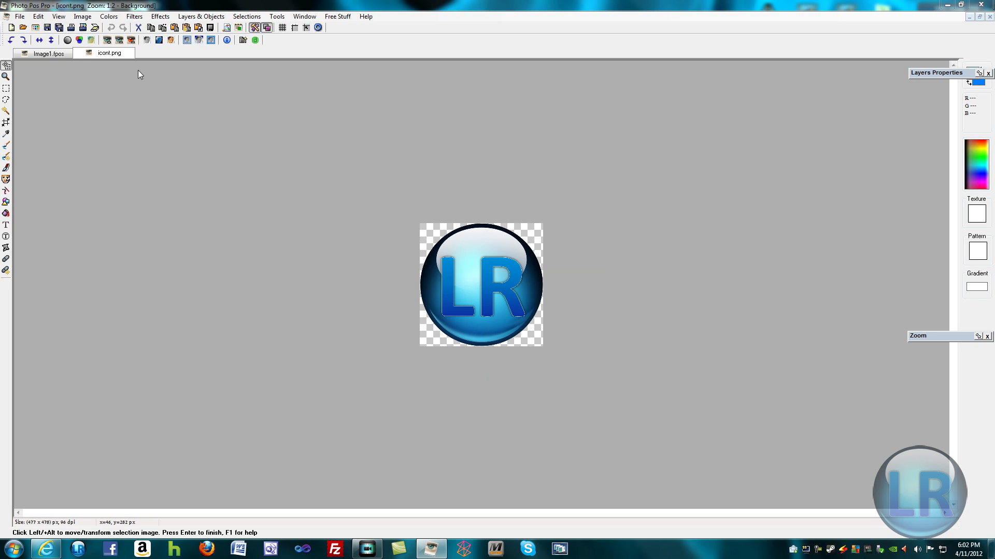
- Paste the logo into Image1, fitted, and nudge it slightly right and down
click(49, 54)
right_click(412, 269)
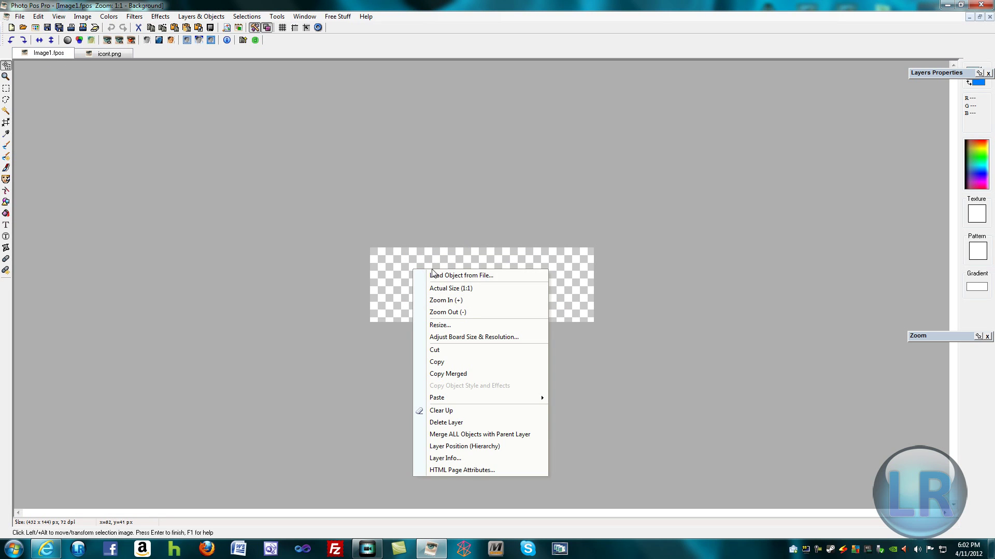
mouse_move(460, 400)
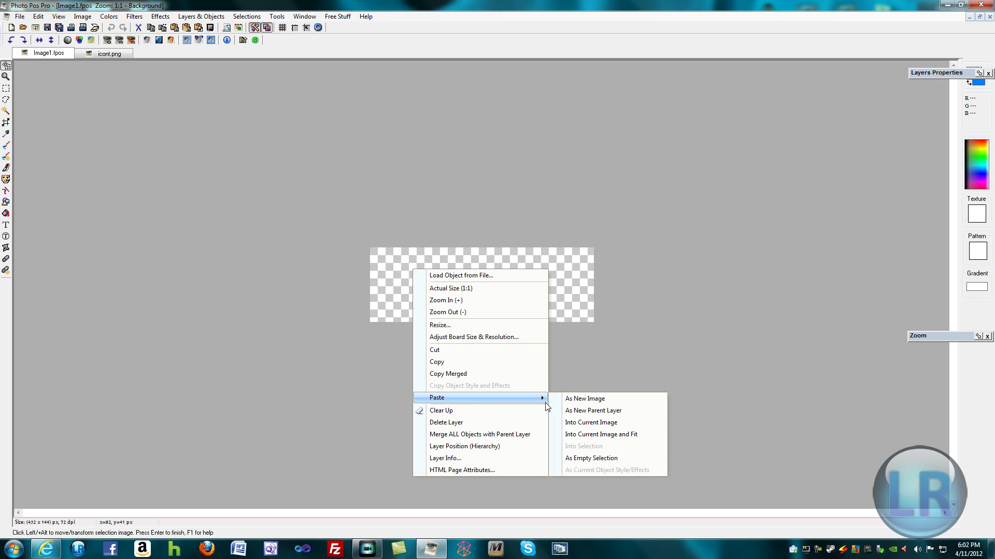
click(587, 436)
drag(400, 283, 413, 287)
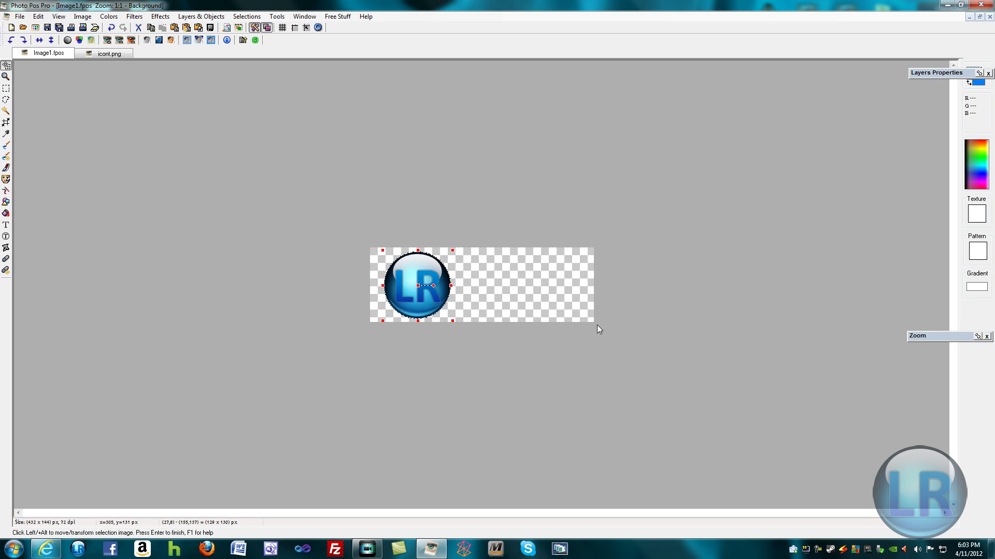
click(7, 226)
- Mark out a text area and enter 'LegendaryReviews.com' as the watermark text
drag(454, 274, 585, 301)
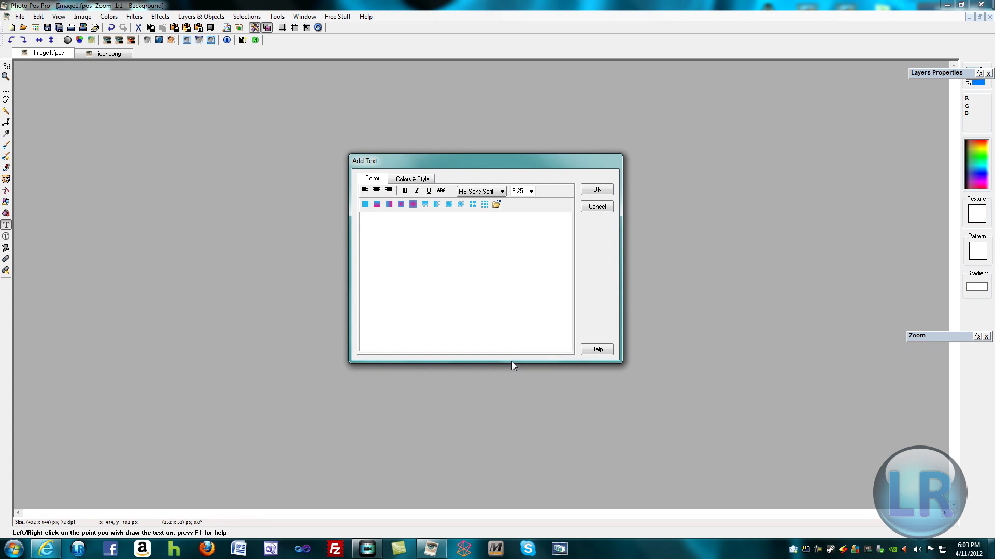
click(470, 274)
key(ctrl+v)
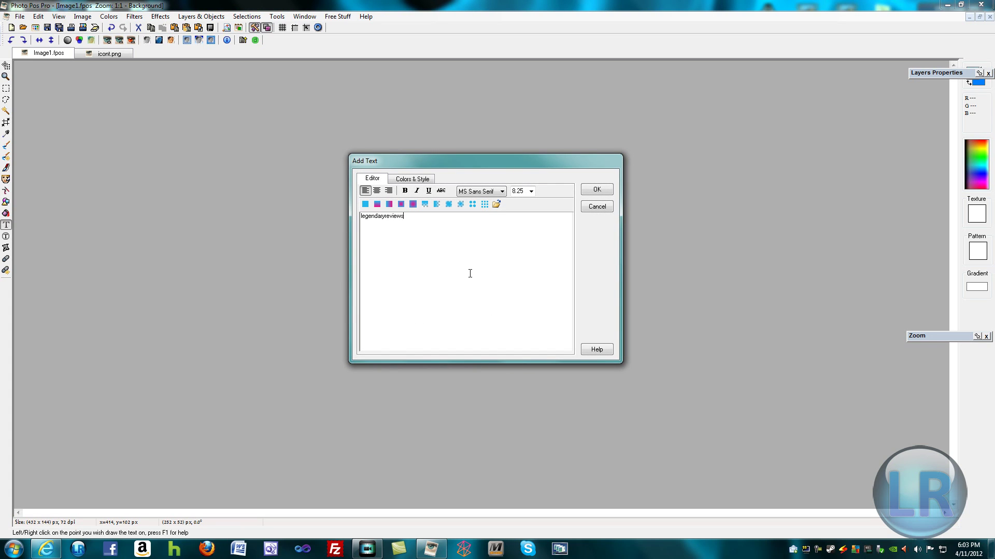
text(.com)
key(BackSpace)
text(RL)
- Set the watermark text to Calibri at size 40
key(ctrl+a)
click(495, 192)
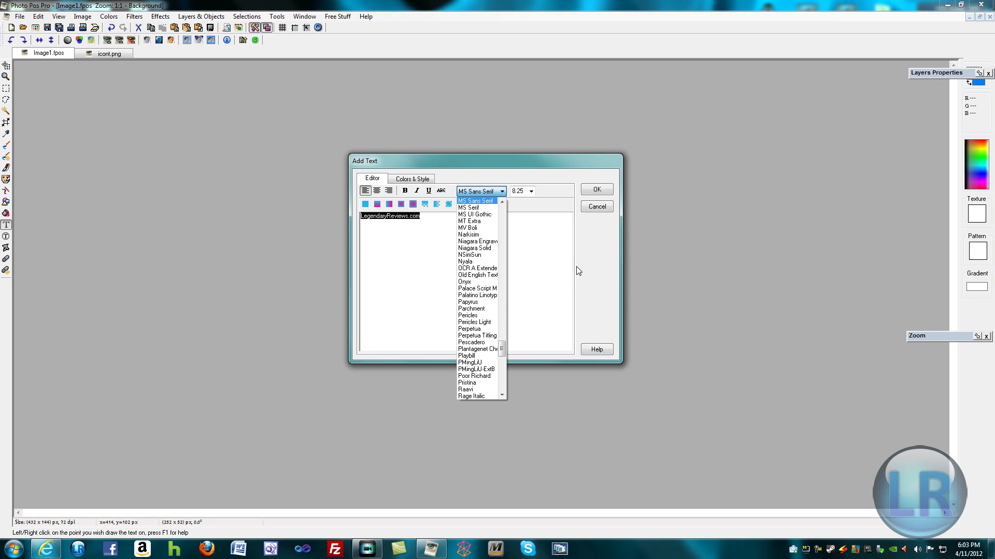
key(c)
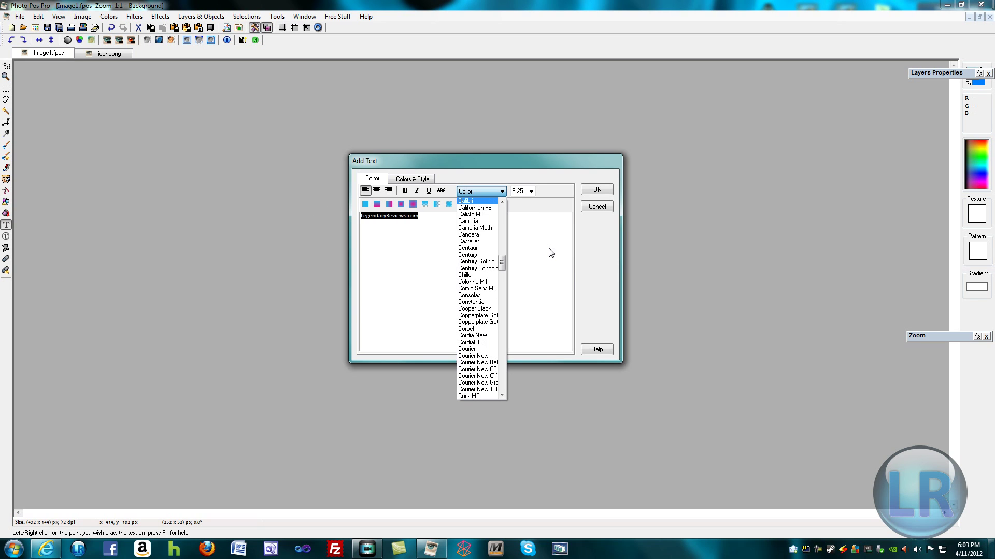
key(Return)
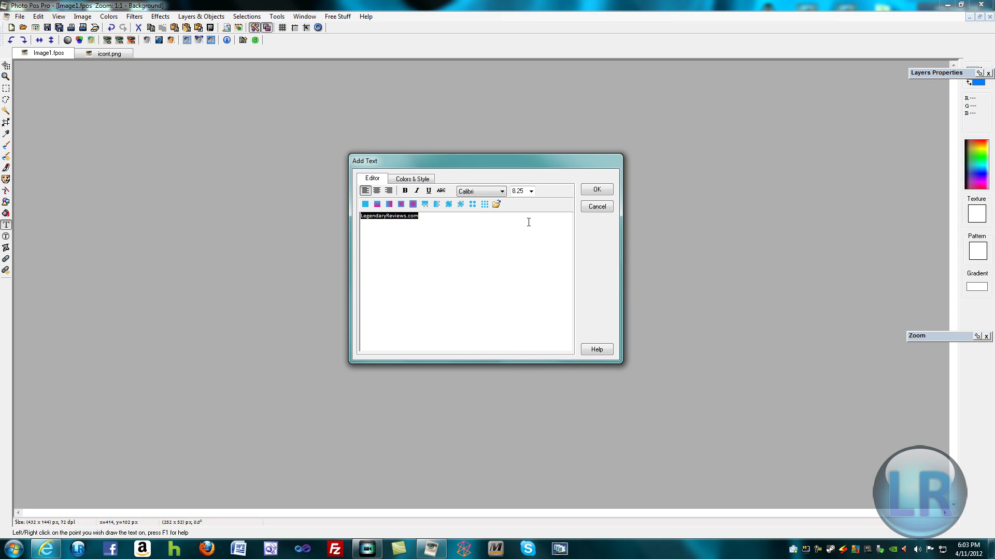
click(531, 192)
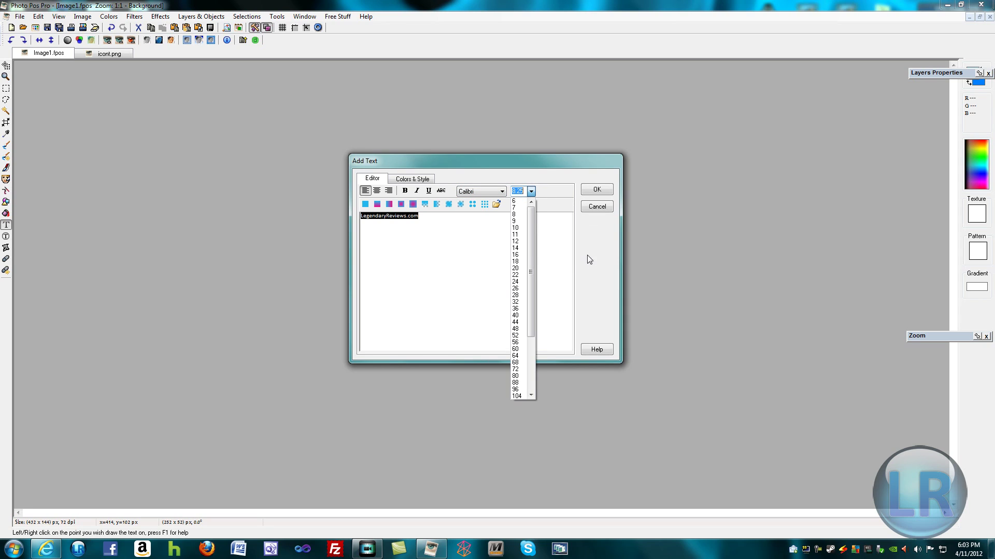
click(515, 315)
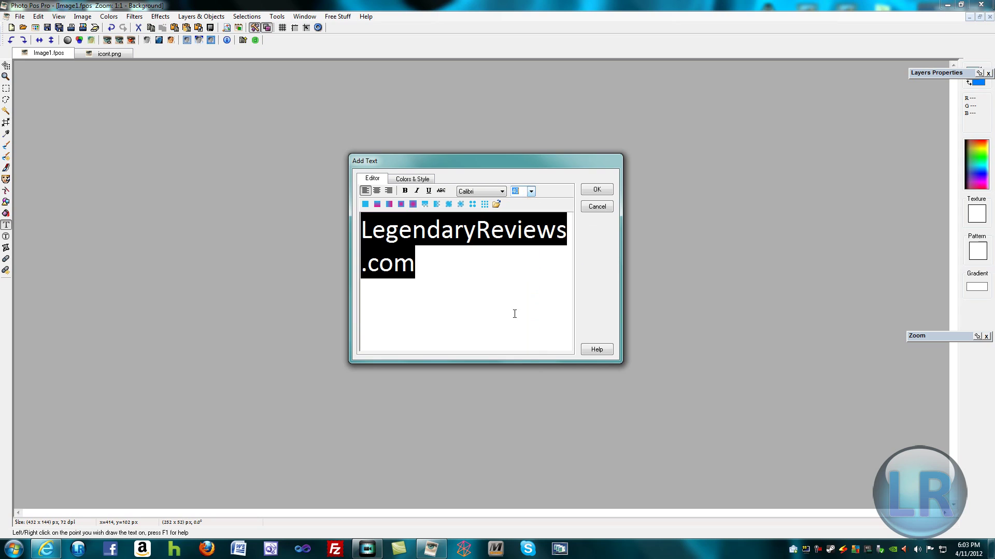
click(410, 179)
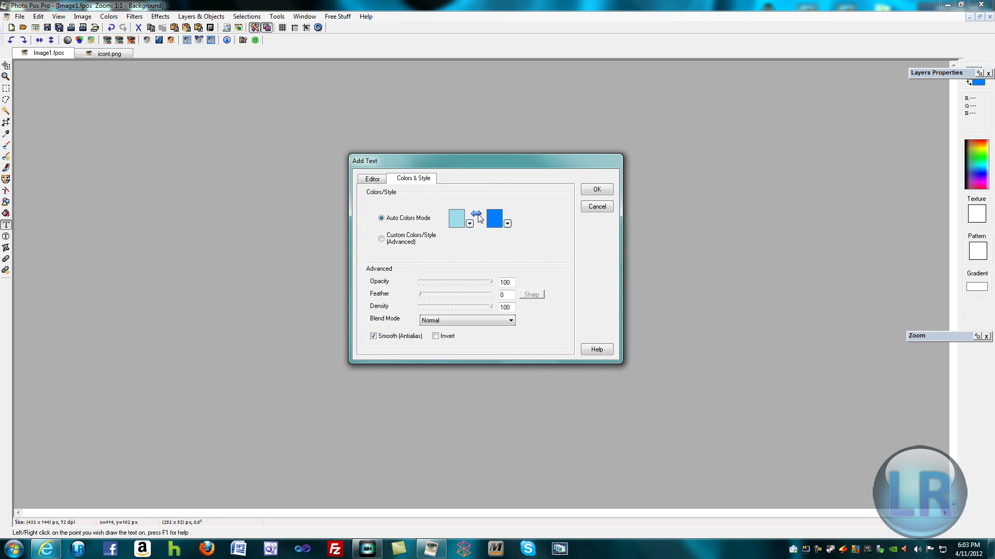
- Swap the text colours, make both dark blue, and place the text on the canvas
click(477, 215)
click(455, 224)
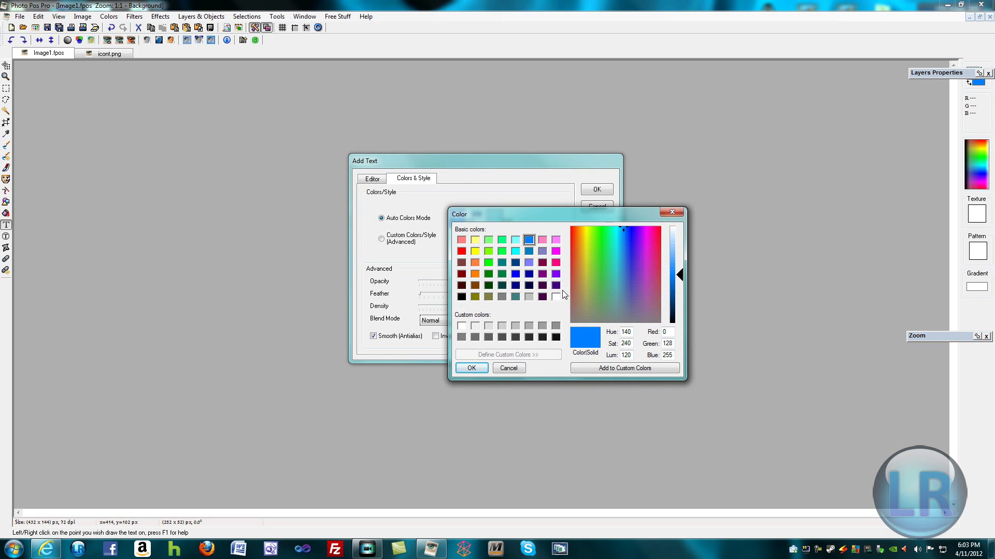
drag(619, 228, 626, 230)
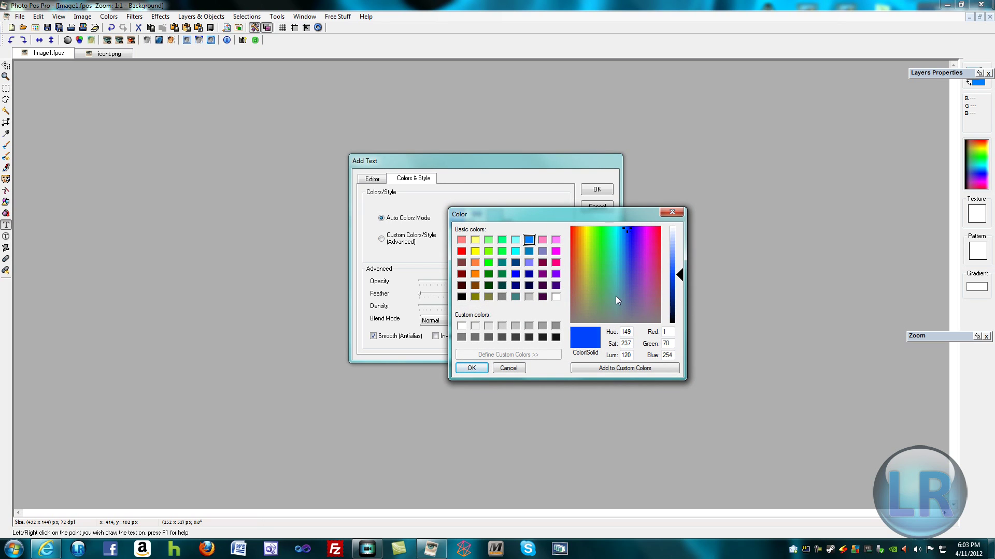
click(672, 295)
click(471, 368)
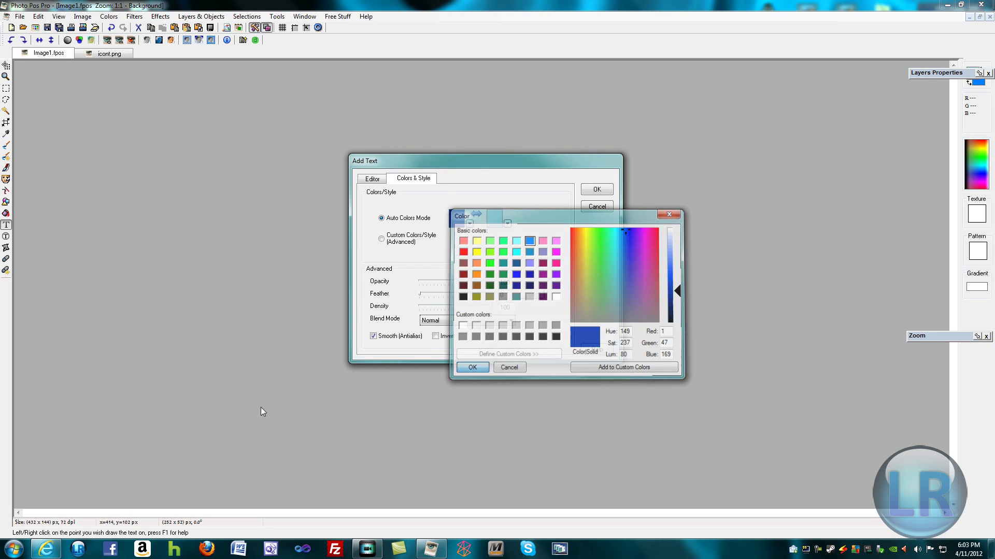
click(491, 222)
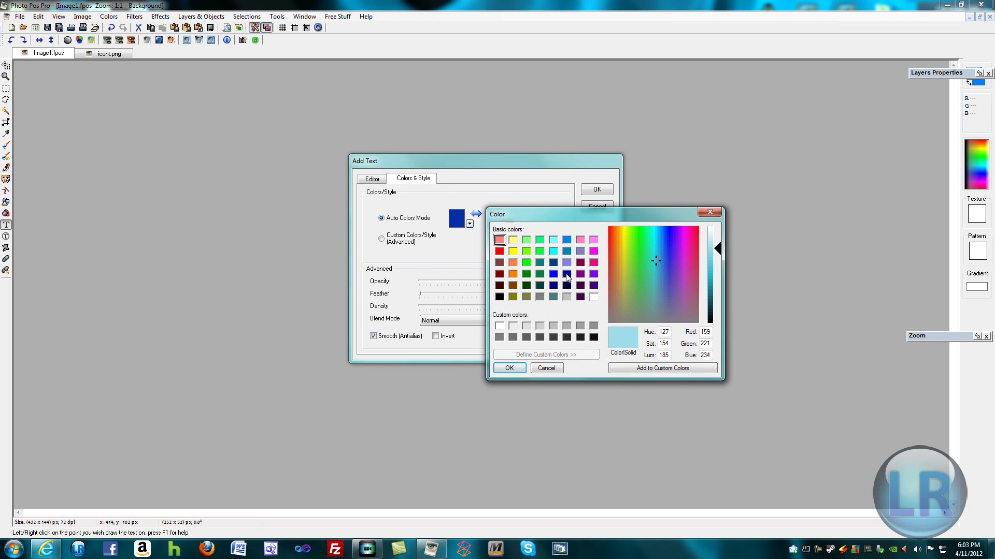
click(567, 274)
click(509, 367)
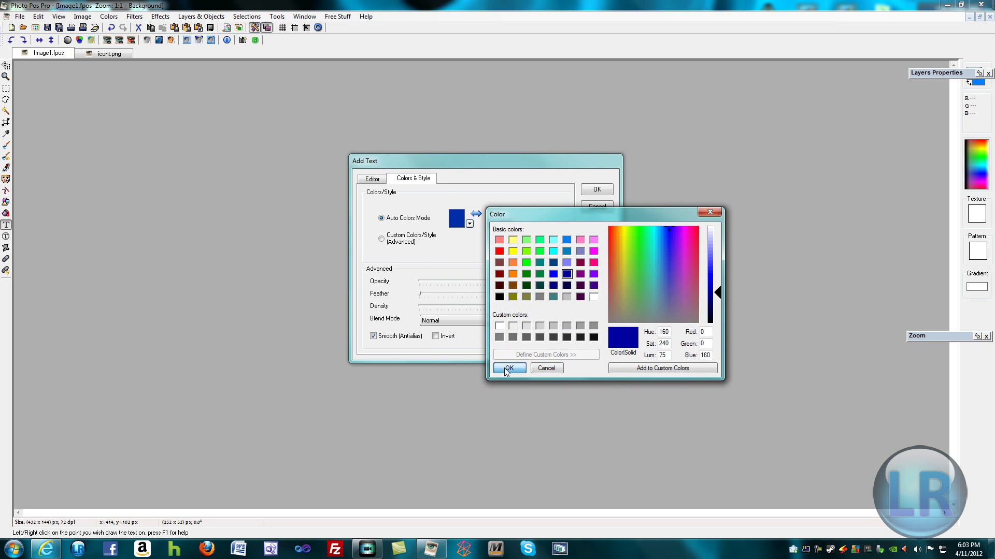
click(597, 191)
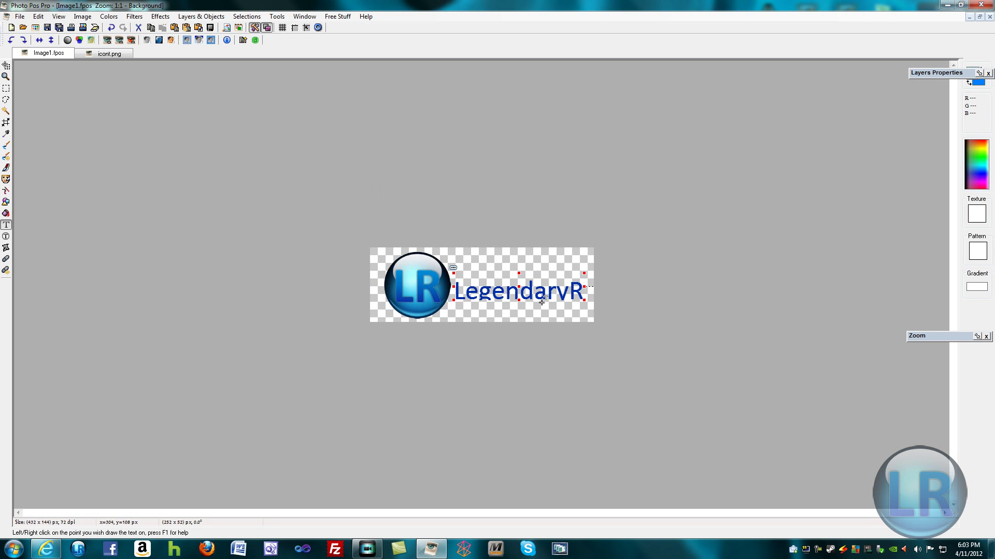
- Re-edit the watermark text to font size 24 and discard the empty new text box
right_click(518, 292)
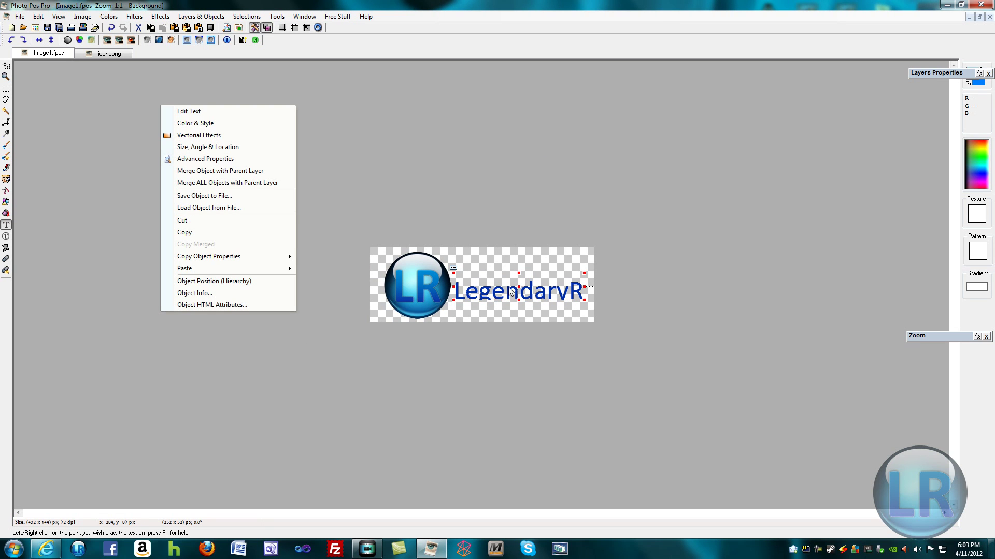
click(198, 118)
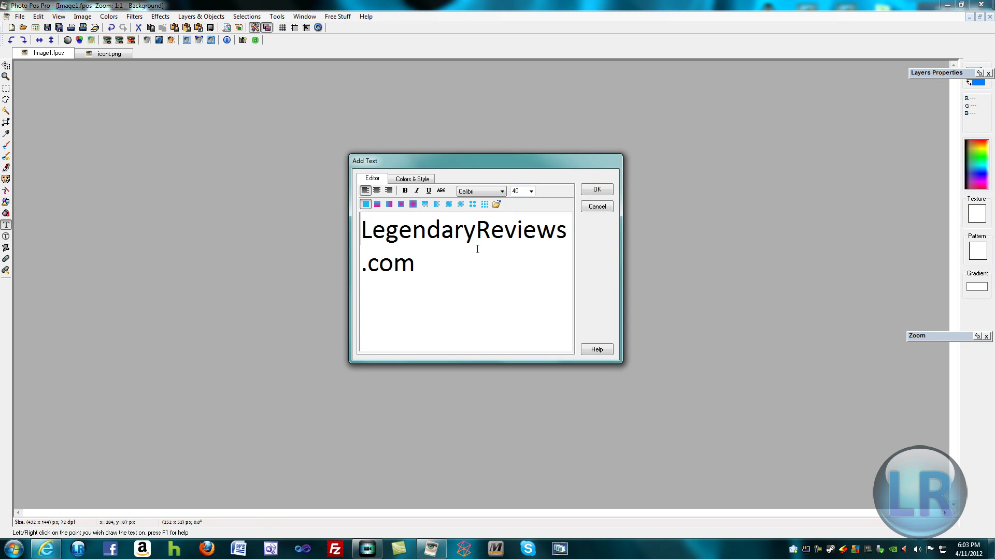
key(ctrl+a)
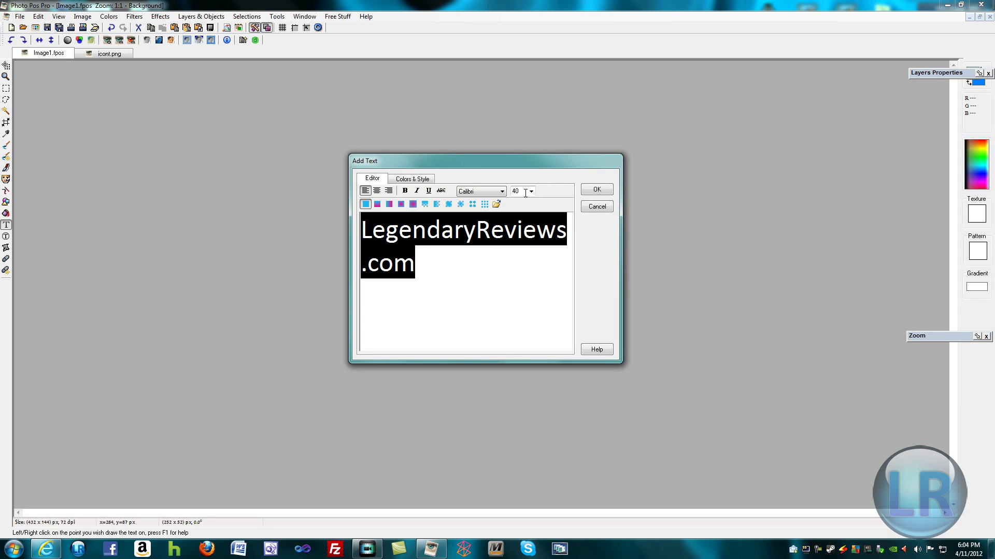
click(531, 191)
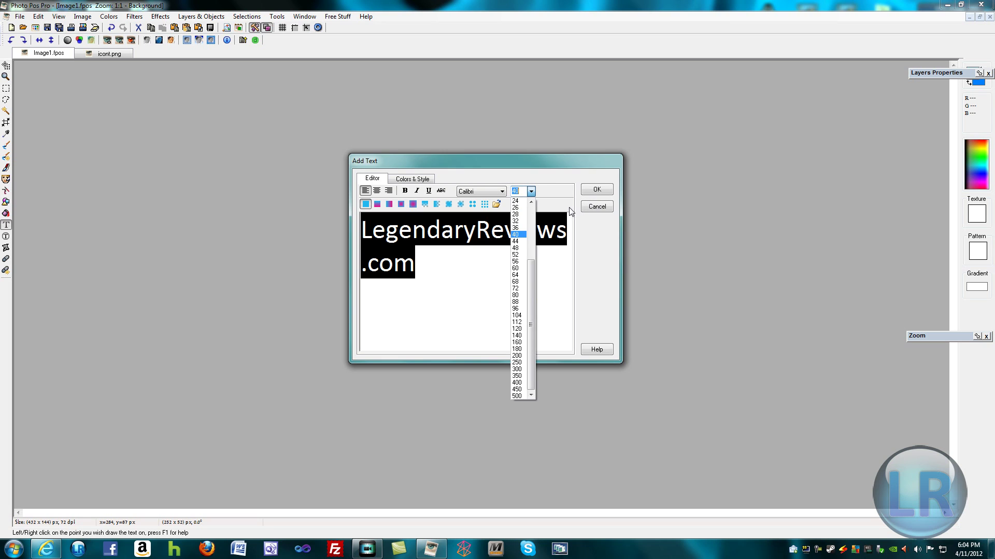
click(517, 201)
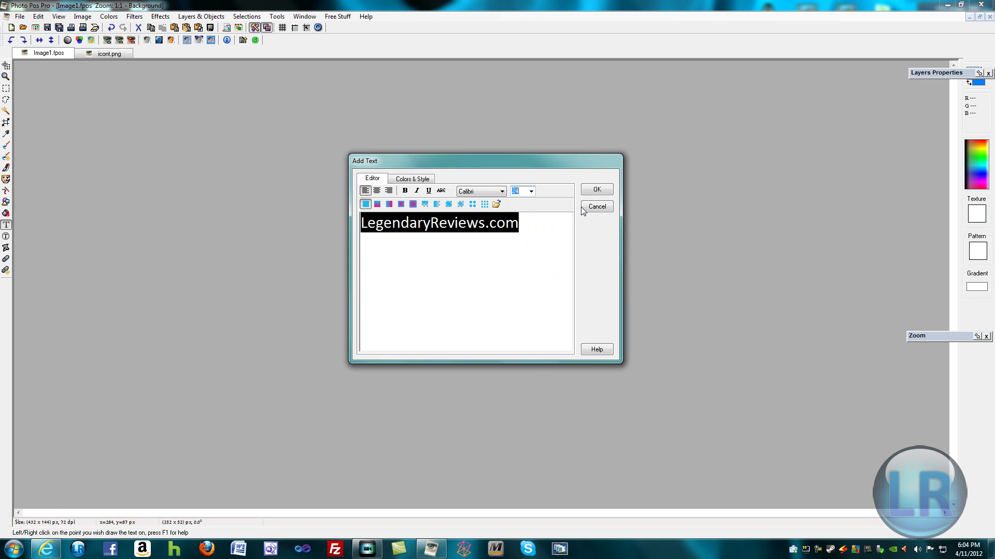
click(594, 190)
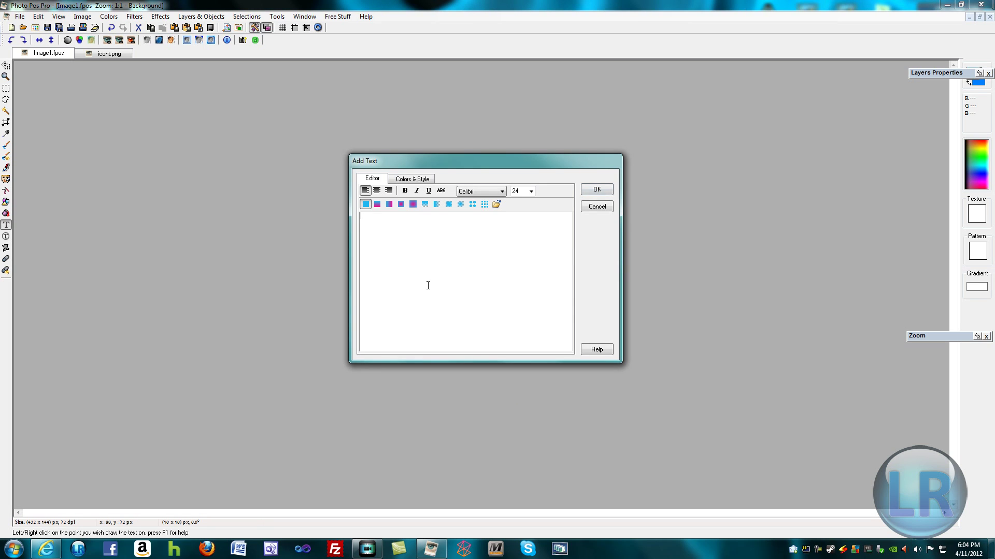
click(595, 207)
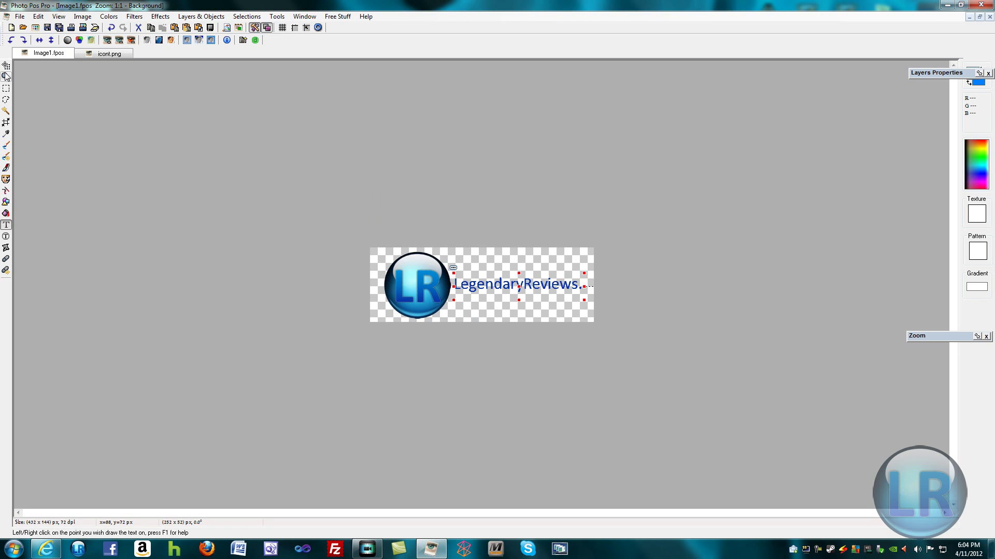
- Move the LR circle left and bring the text object closer to it
drag(406, 286, 396, 285)
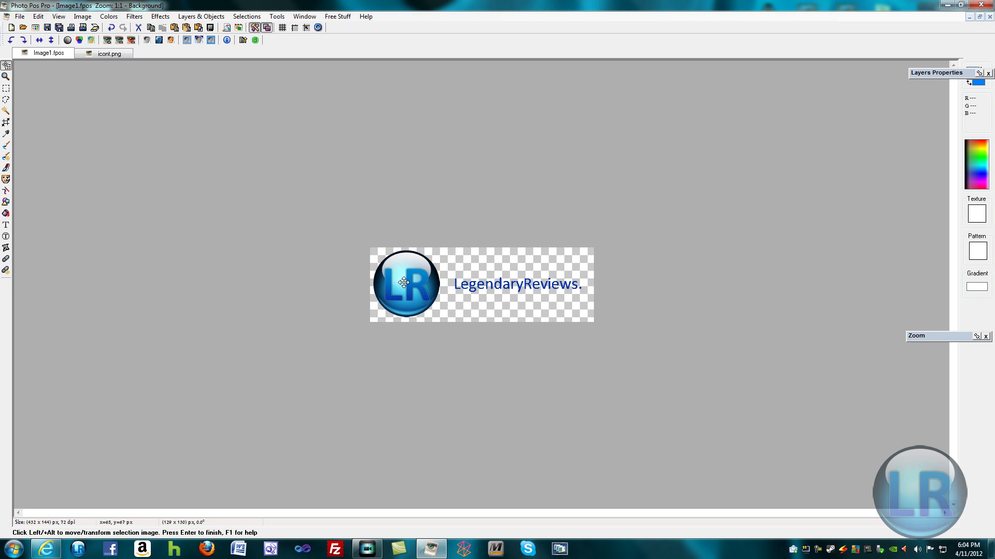
click(500, 286)
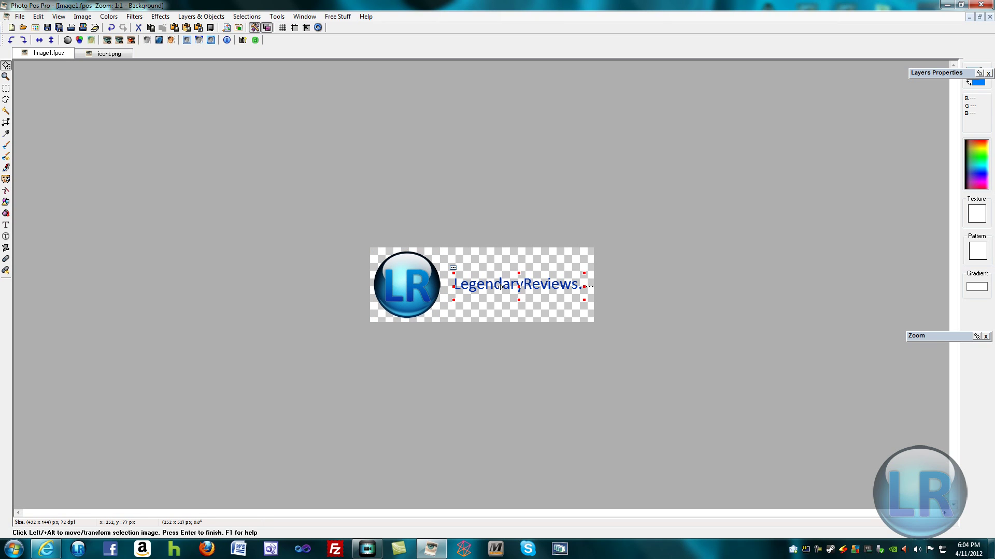
drag(505, 286, 493, 287)
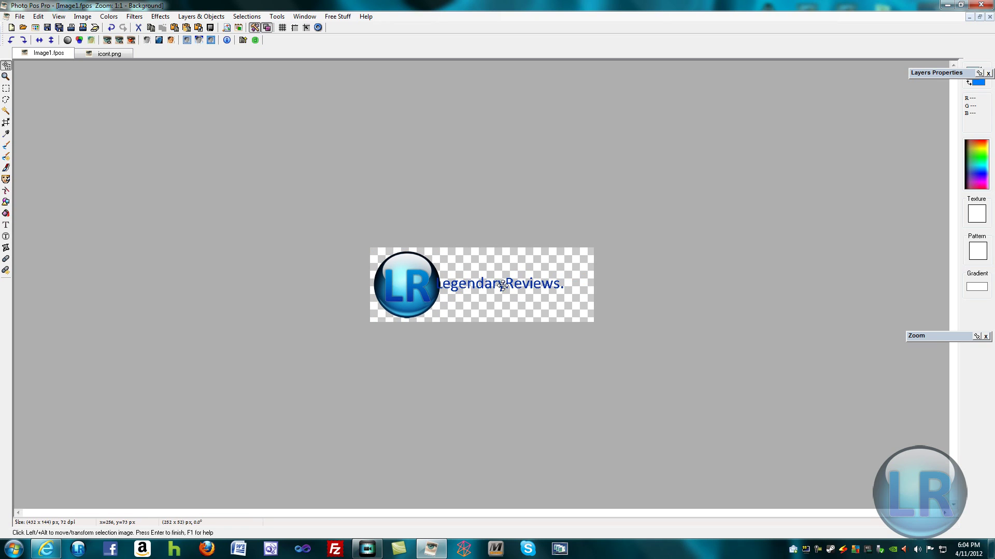
- Widen the text box so more of the address shows, nudging the circle further left
double_click(572, 289)
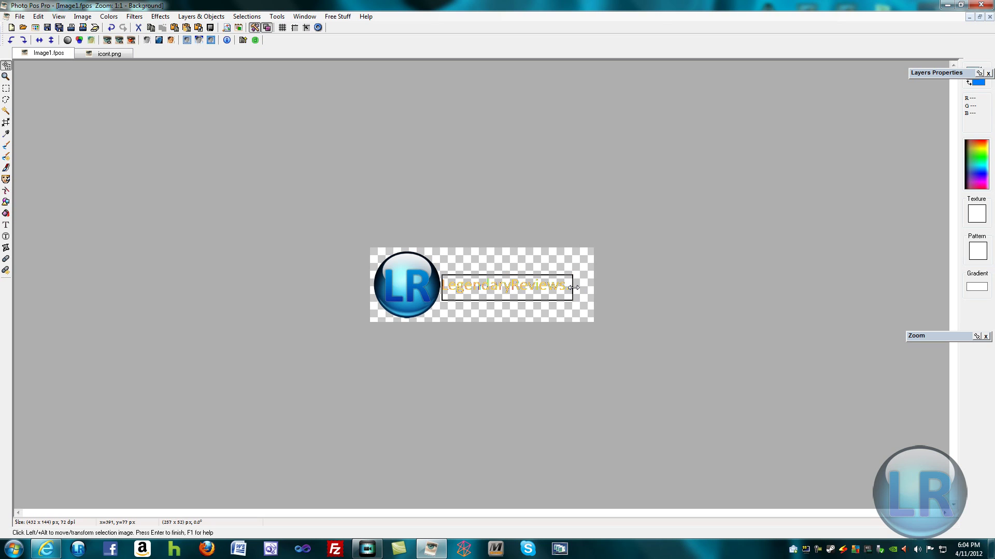
text(co)
drag(589, 287, 593, 286)
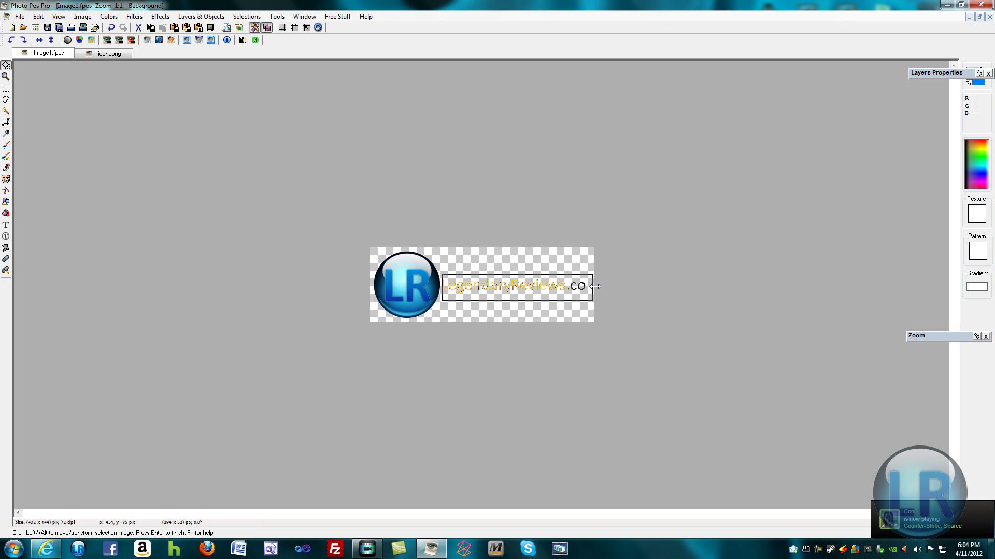
key(Return)
drag(416, 282, 412, 281)
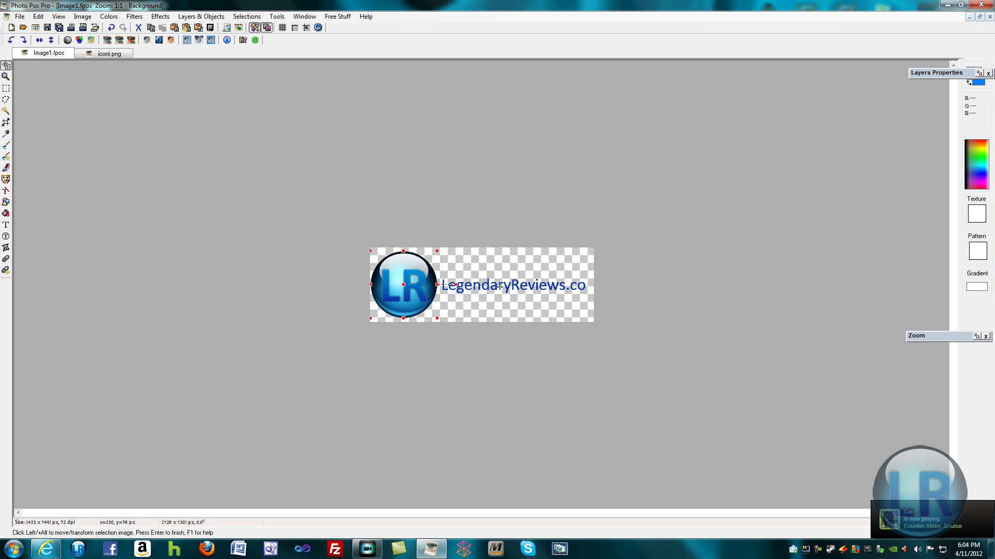
click(579, 286)
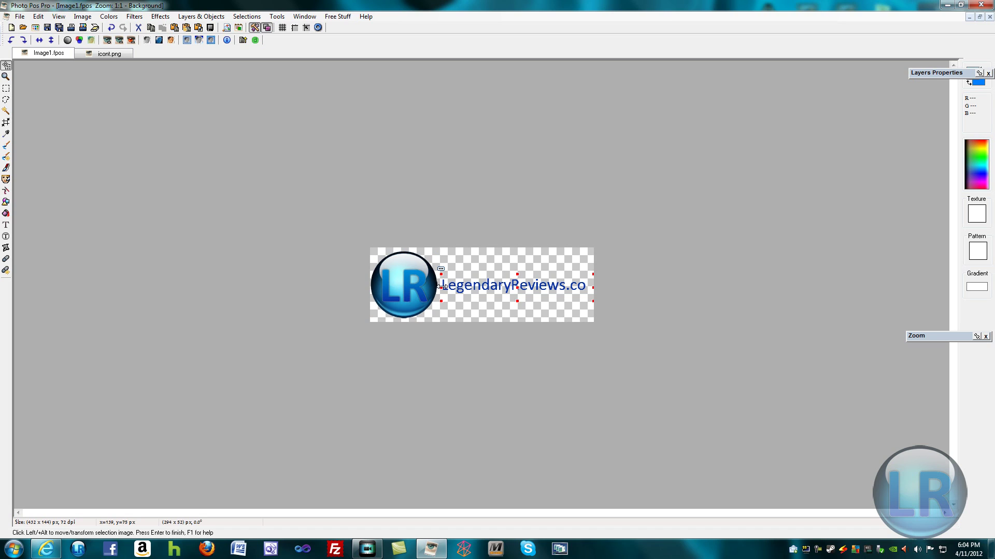
drag(441, 286, 436, 286)
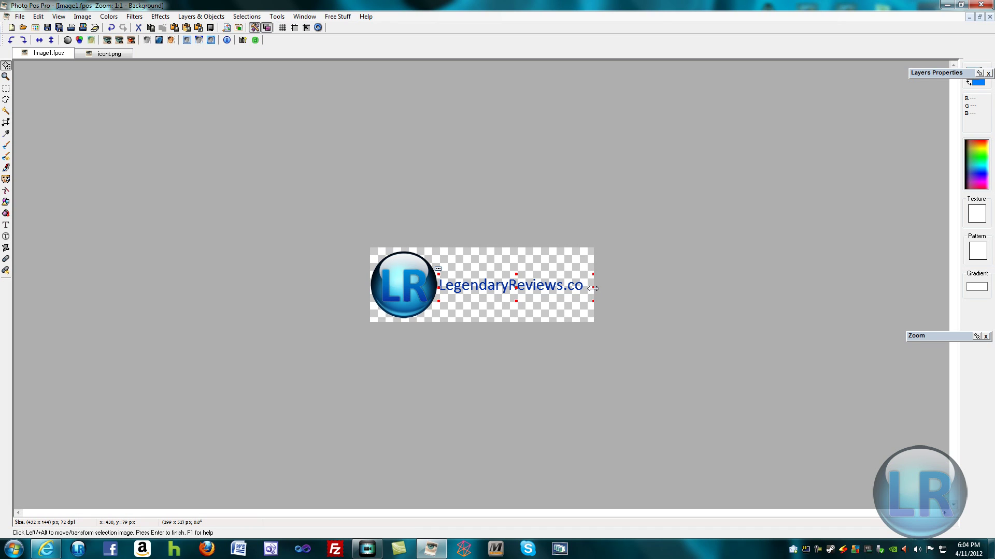
- Shrink the web address text to size 20 so the full address fits
right_click(512, 294)
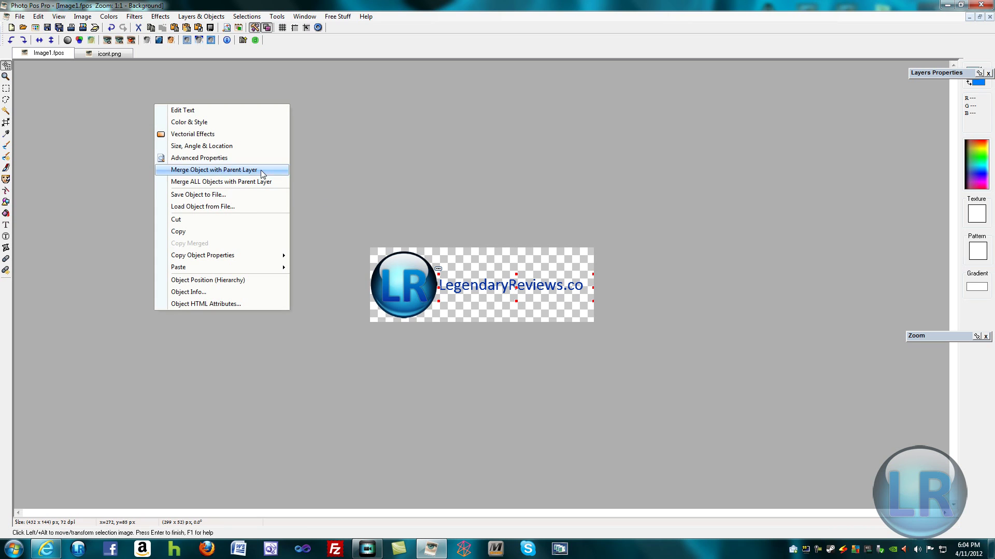
click(200, 110)
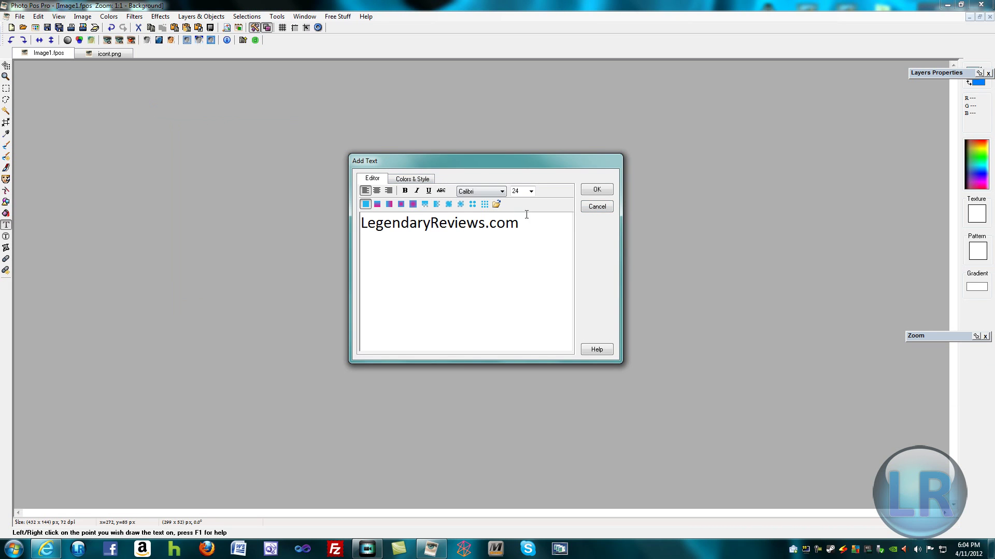
drag(526, 214, 218, 205)
double_click(519, 191)
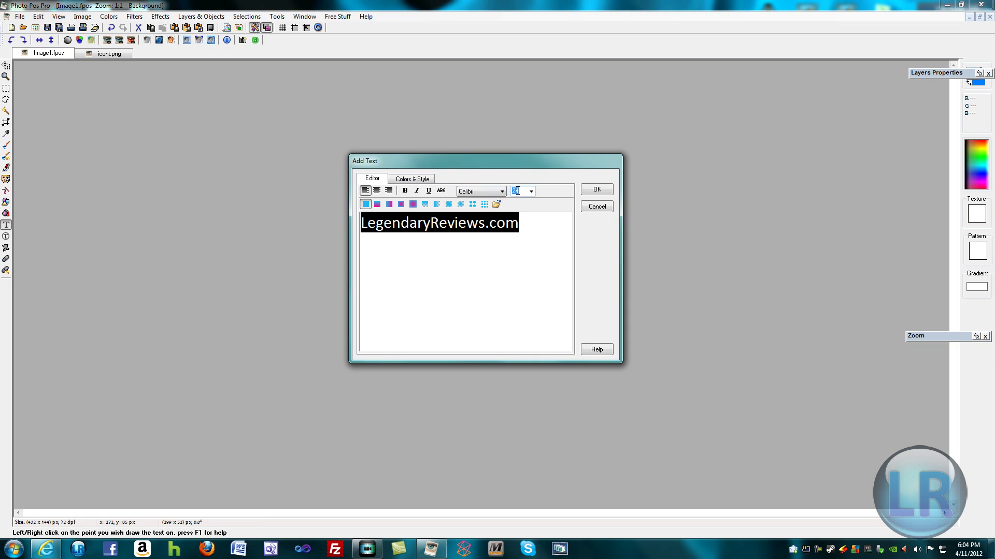
text(20)
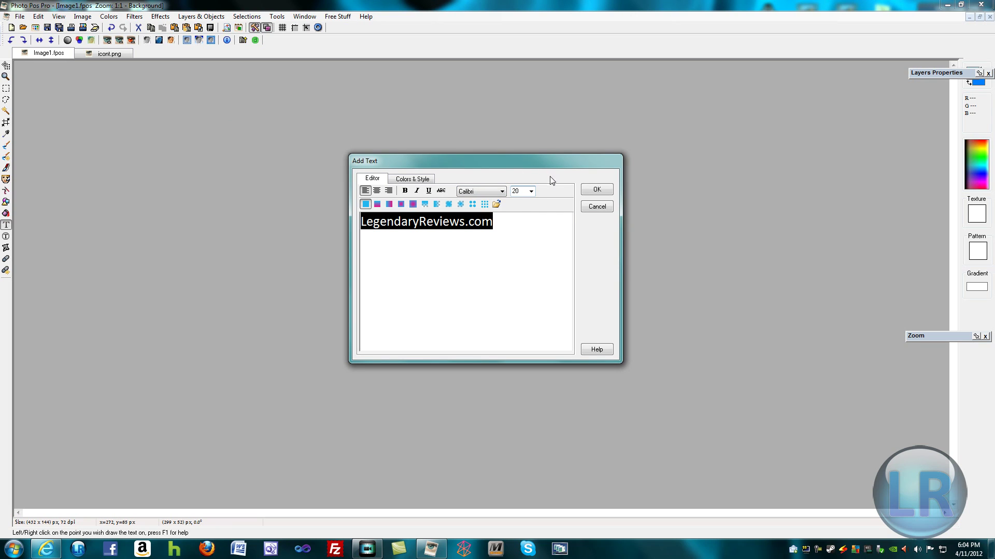
click(596, 189)
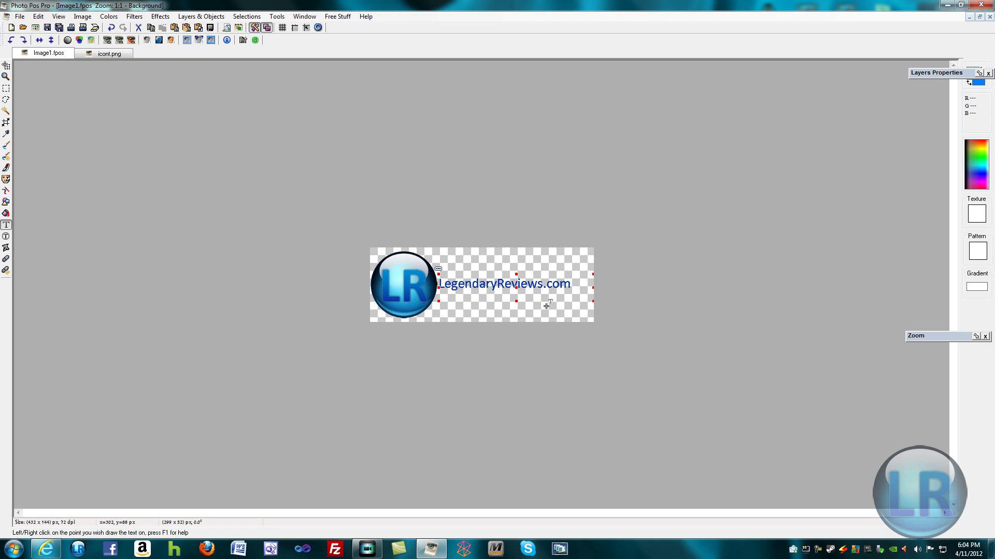
- Cancel a new empty text box and minimize the editor to the desktop
click(483, 312)
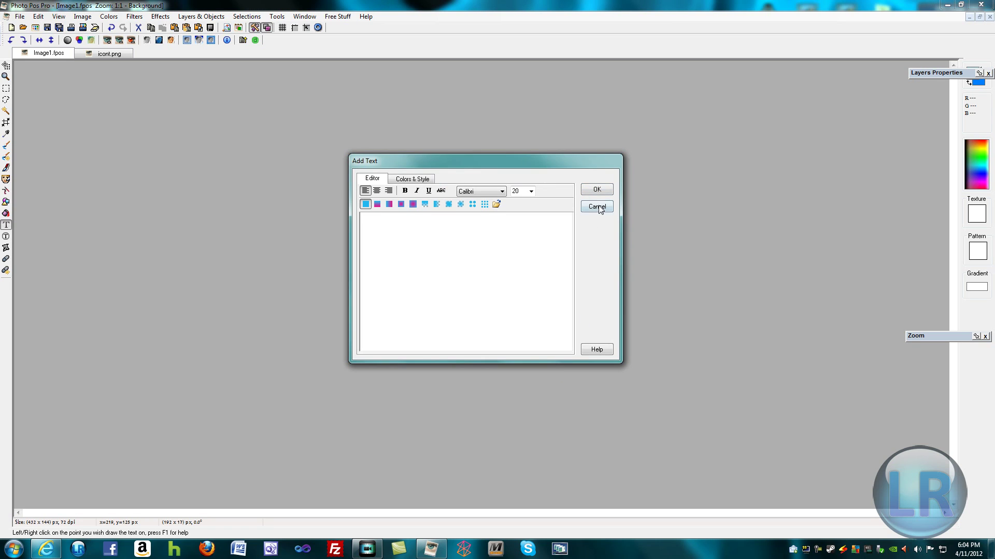
click(597, 207)
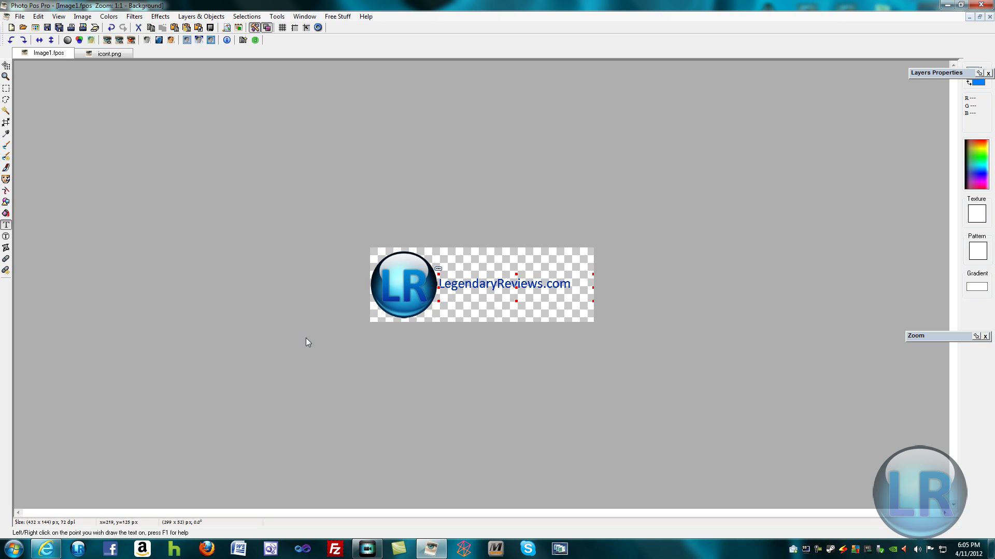
click(989, 549)
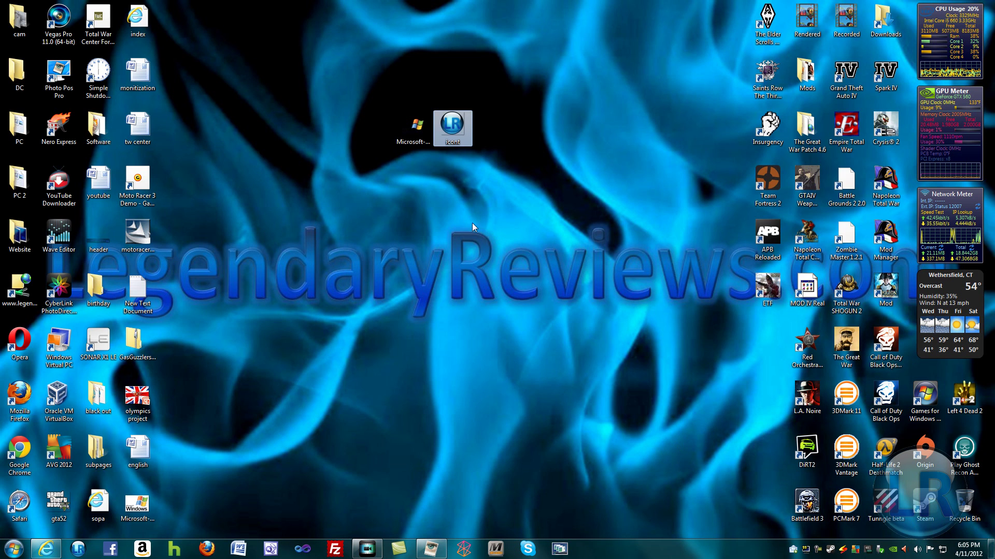
- Open Microsoft-Windows-Logo[1] from the desktop in Photo Pos Pro and maximize the window
right_click(148, 498)
mouse_move(216, 330)
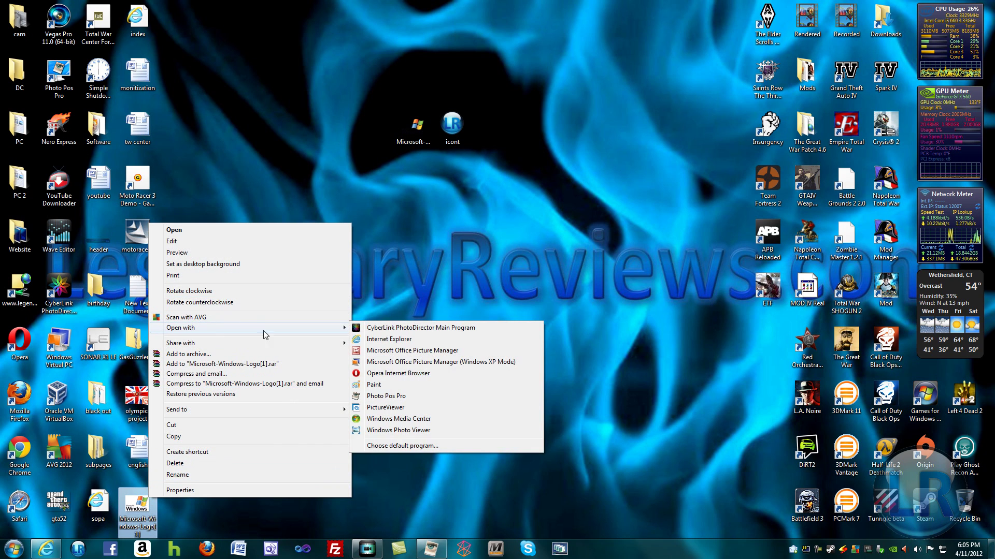
click(403, 396)
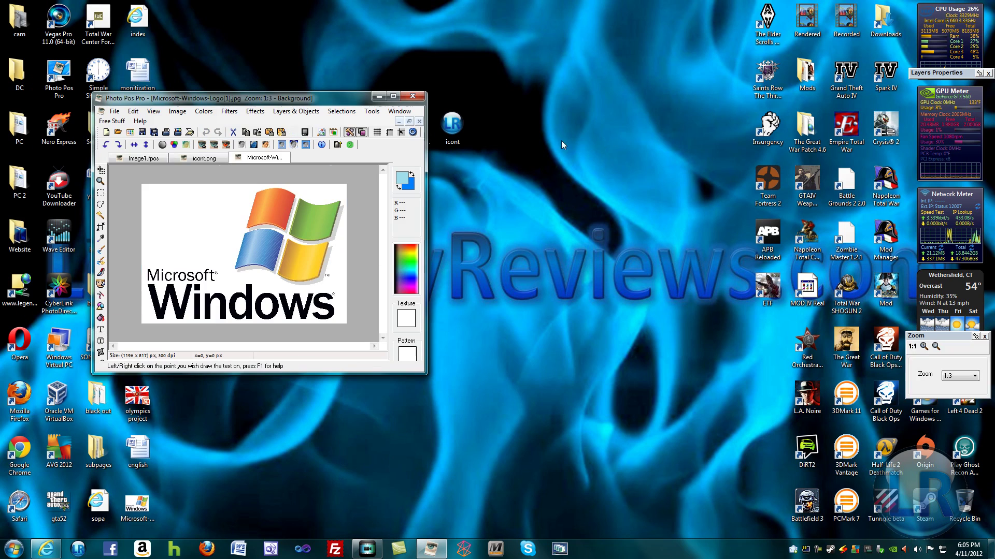
double_click(250, 95)
scroll(595, 191, up, 3)
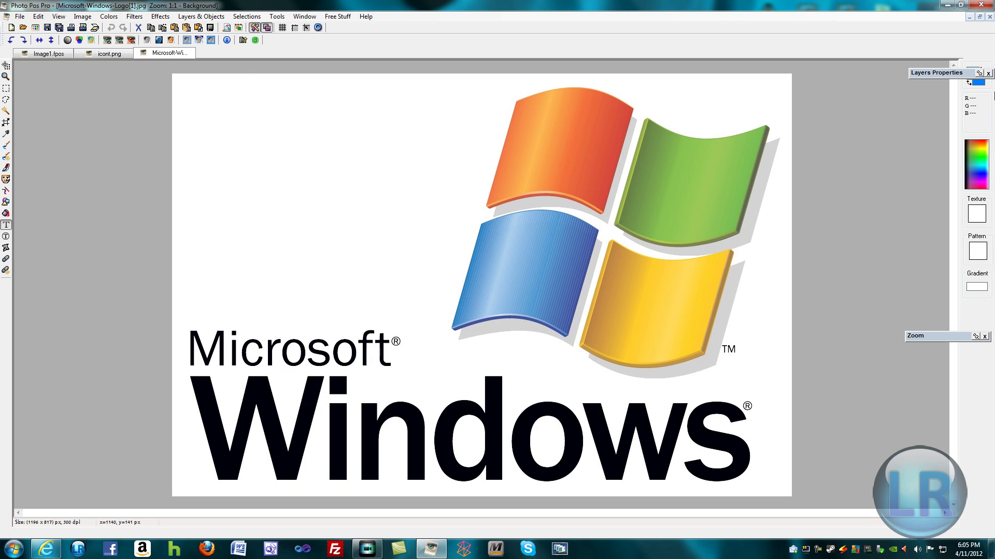
mouse_move(941, 72)
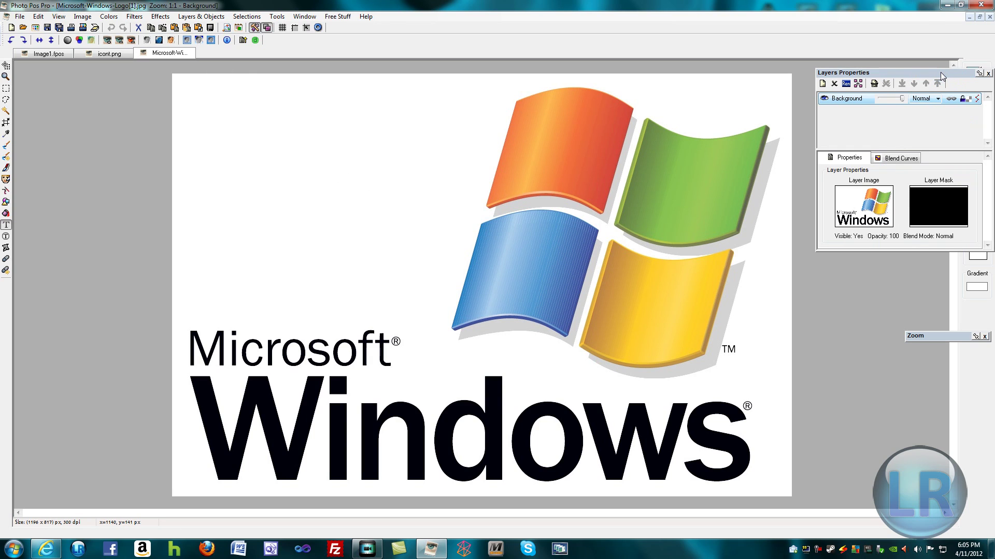
- Allow transparency on the Background layer, then Magic Wand-select and clear the white background
click(963, 100)
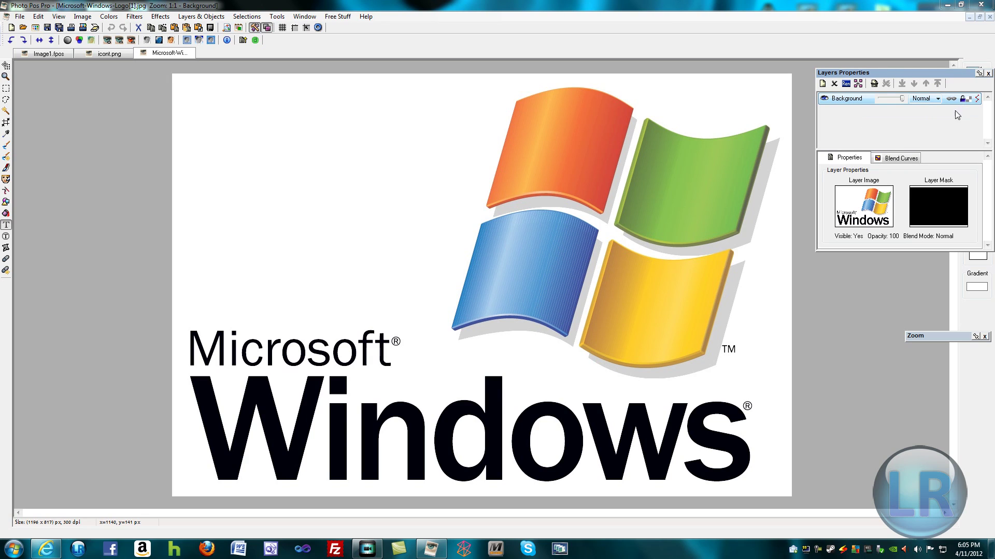
click(963, 100)
click(6, 110)
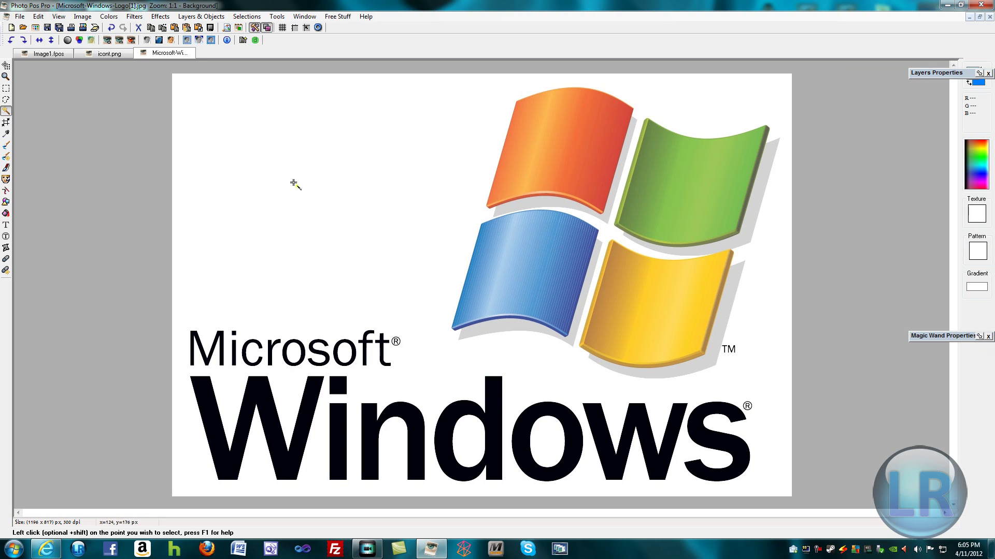
click(340, 162)
right_click(325, 151)
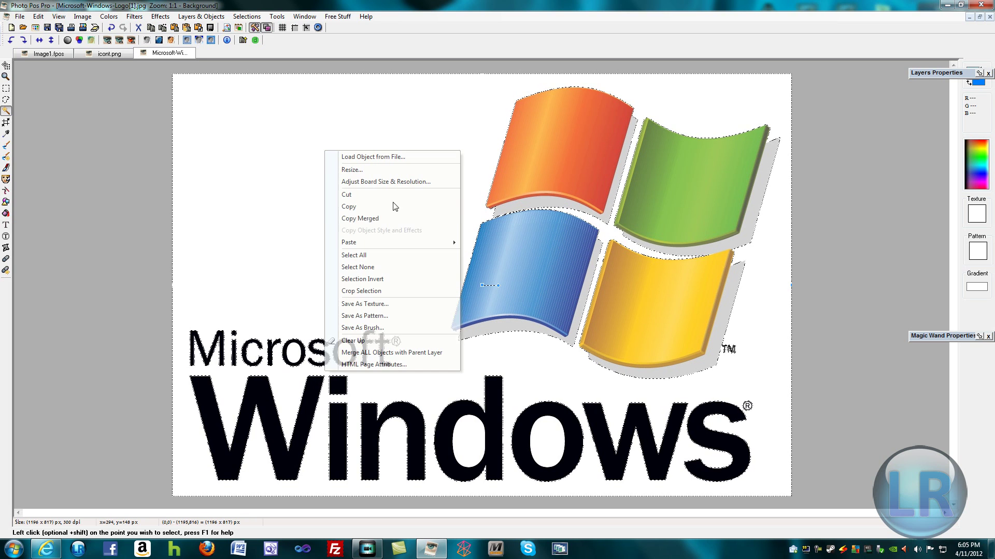
click(360, 341)
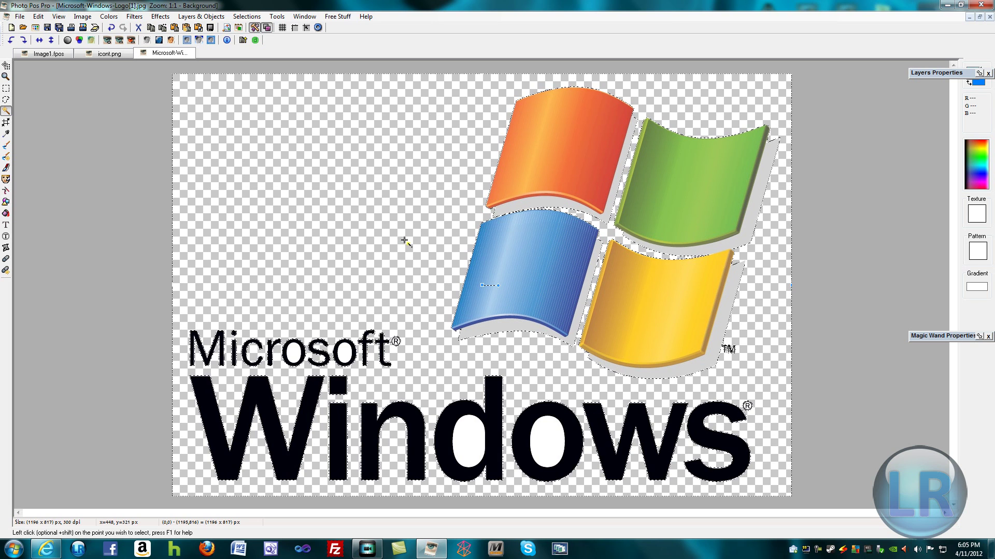
- Clear the white holes inside both o letters of Microsoft to transparency
click(295, 352)
right_click(294, 351)
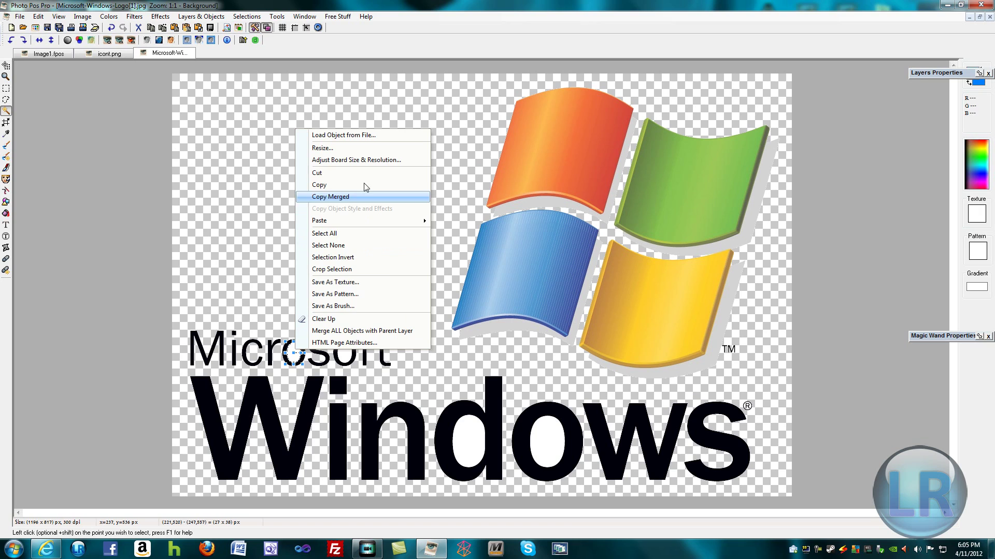
click(332, 318)
click(347, 352)
right_click(347, 353)
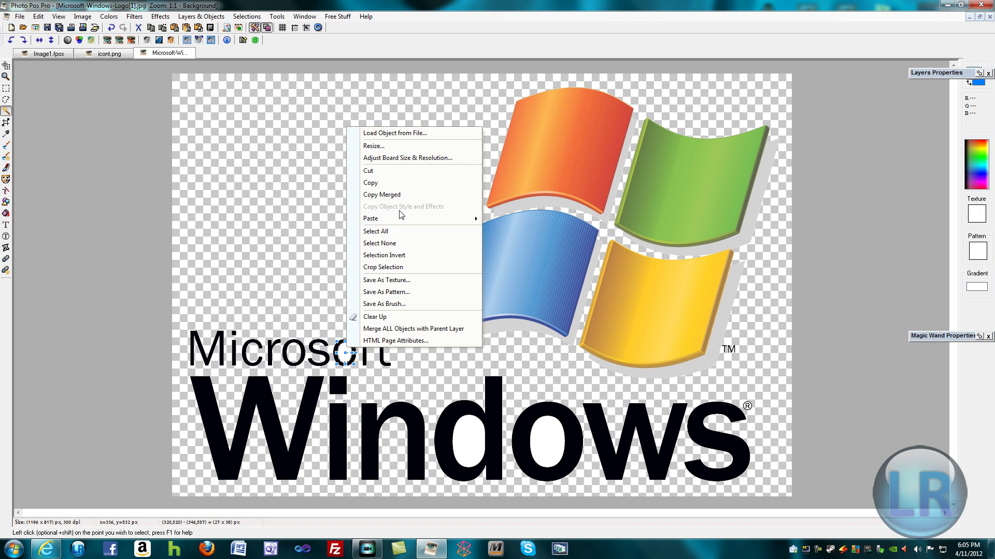
click(375, 317)
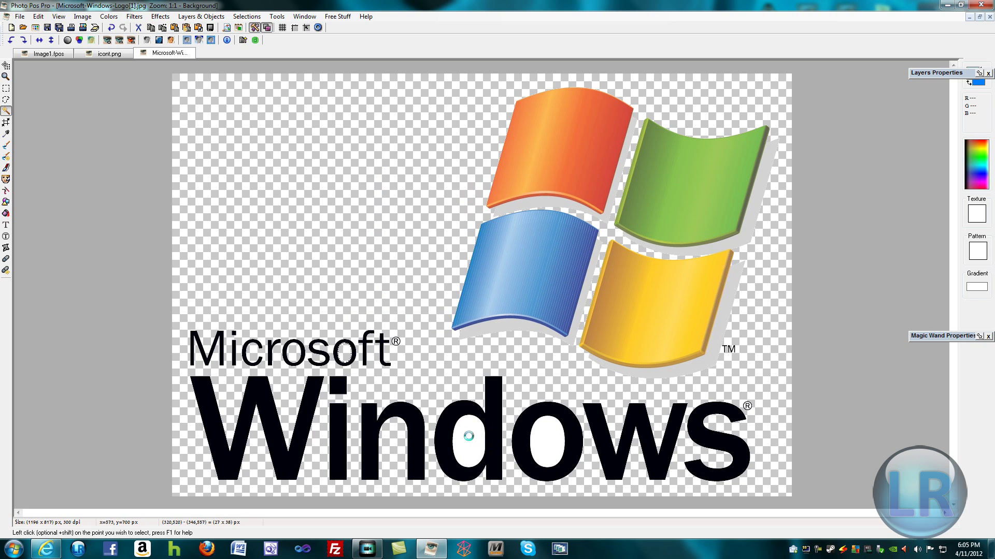
- Clear the white holes inside the d and o of Windows to transparency
click(469, 438)
right_click(469, 437)
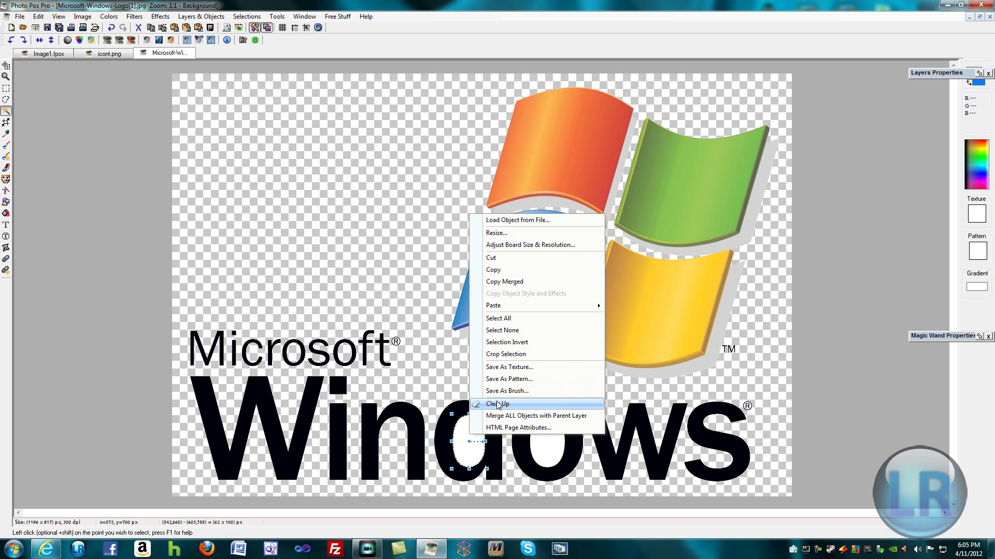
click(497, 404)
click(542, 436)
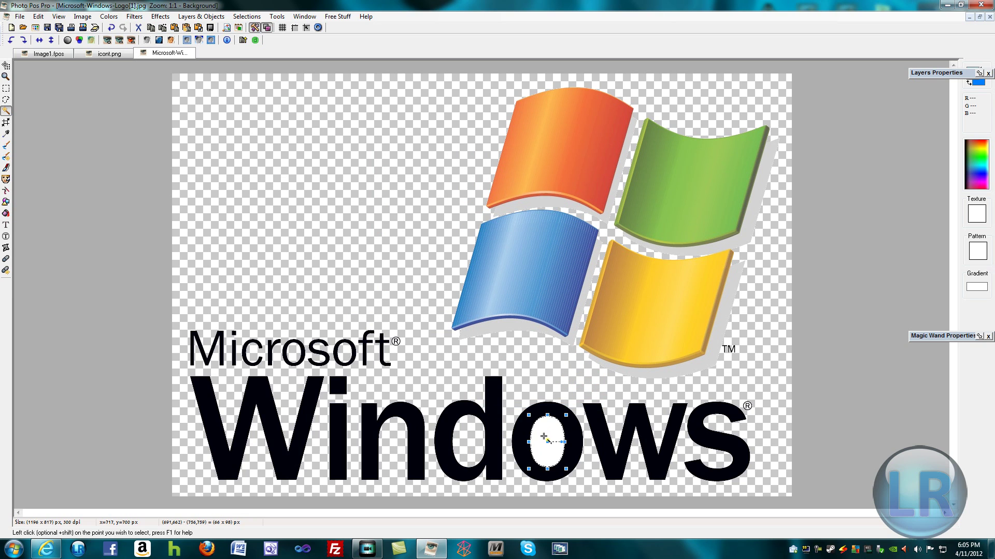
right_click(544, 436)
click(591, 404)
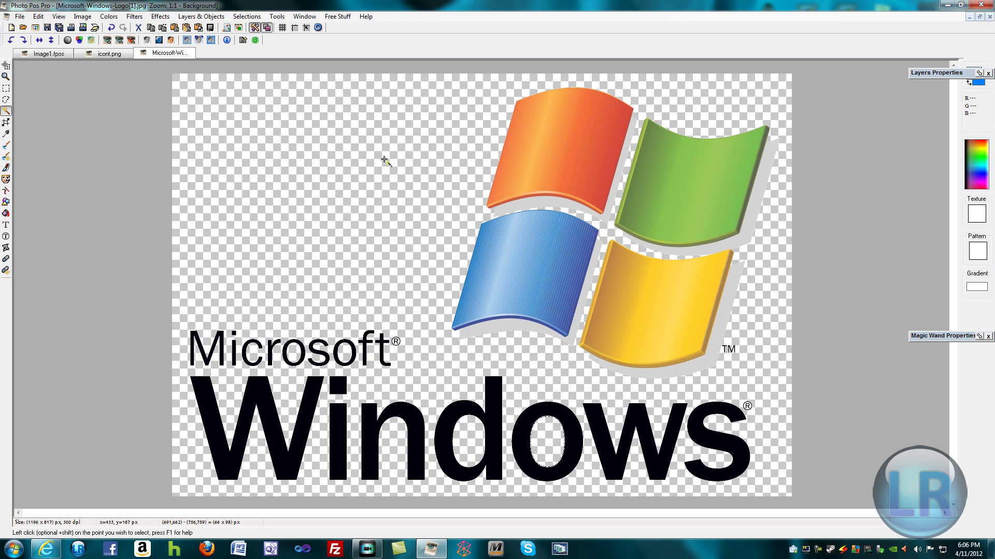
- Save the logo as Microsoft-Windows-Logo[1].png in Portable Network Graphics (*.png) format
click(59, 27)
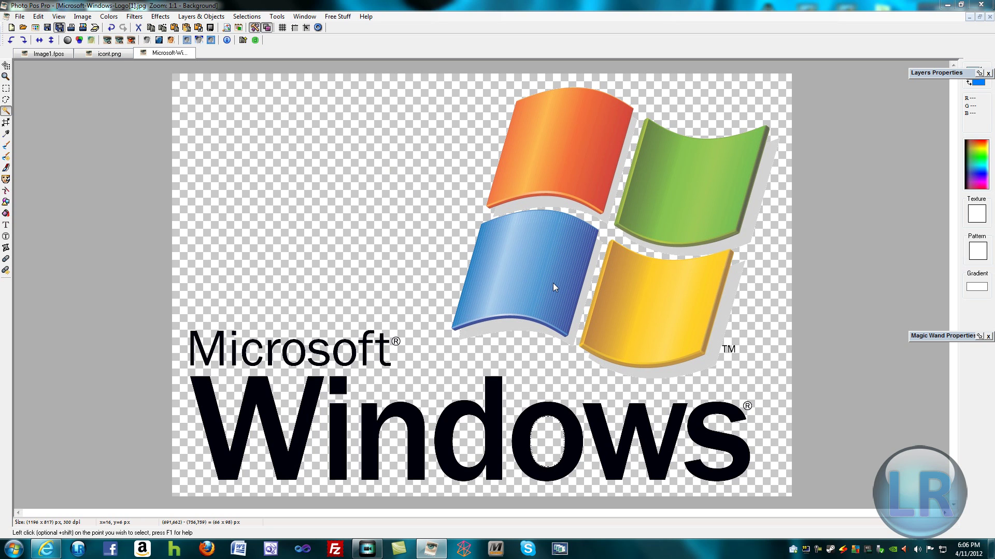
click(493, 316)
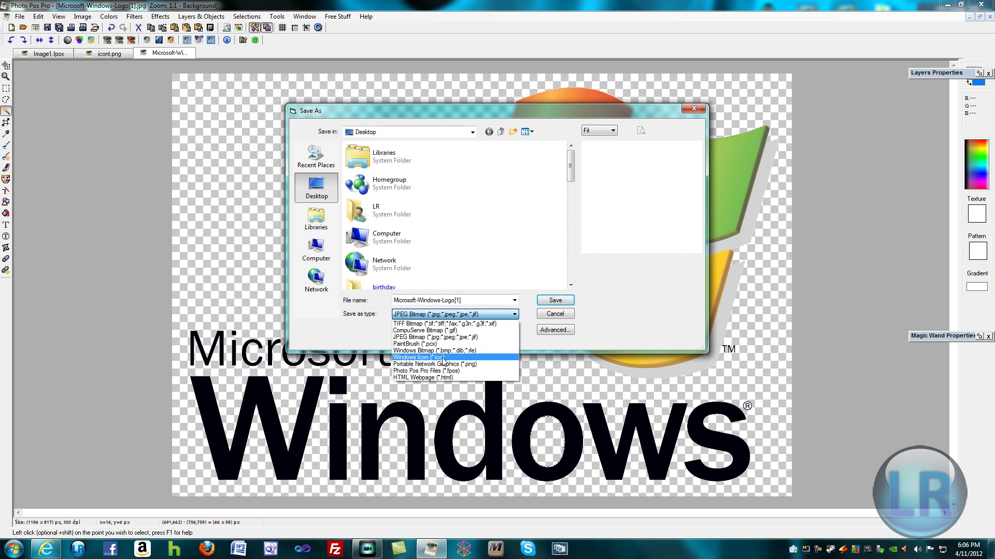
click(439, 364)
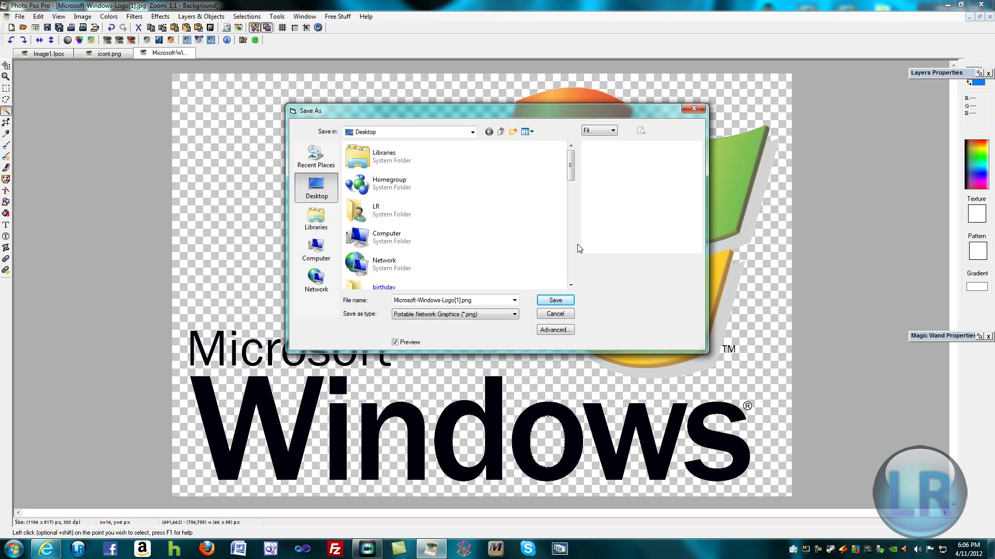
click(514, 300)
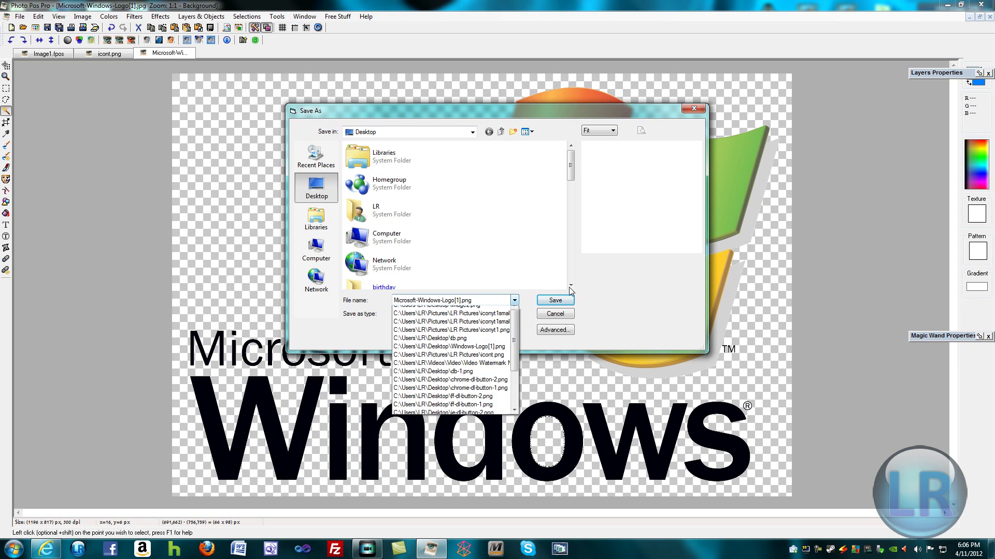
click(582, 291)
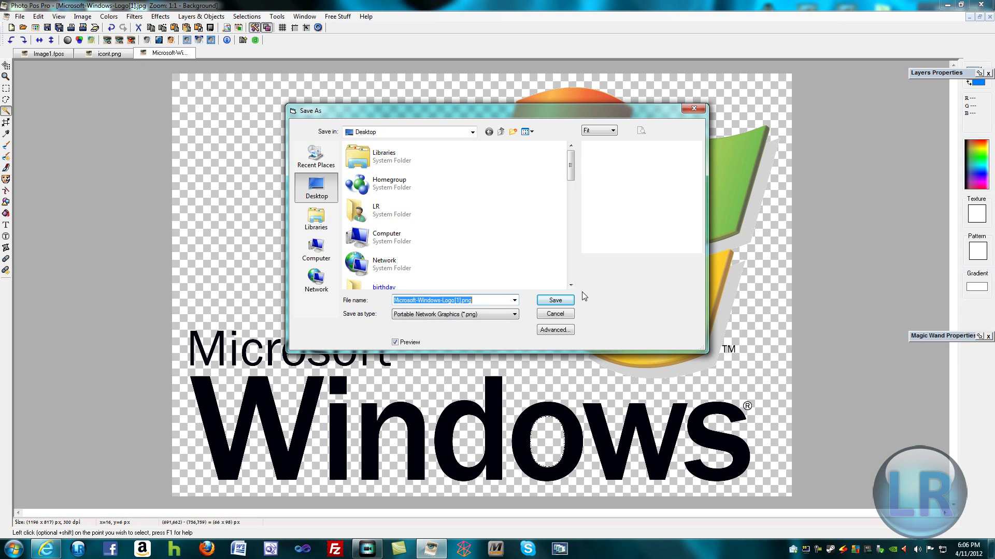
click(505, 318)
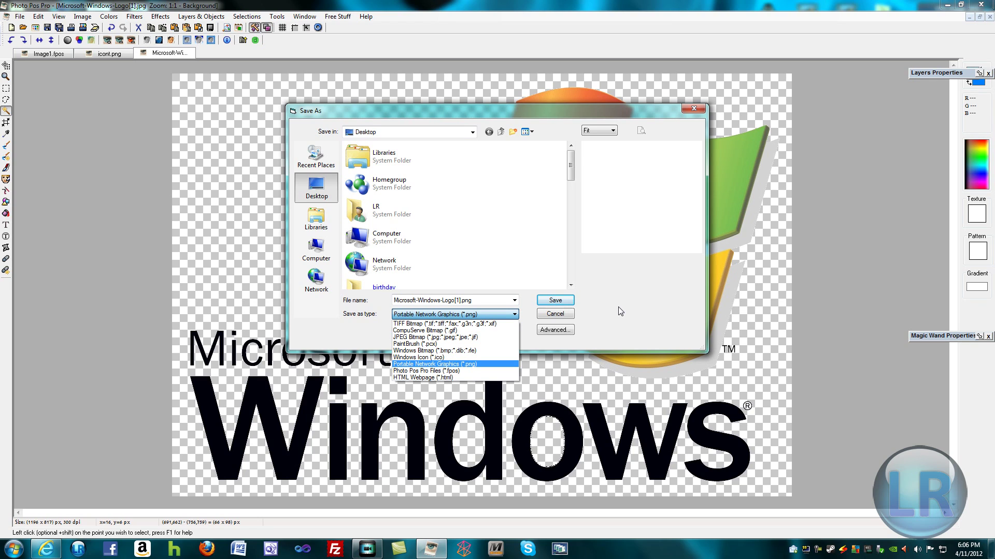
click(668, 247)
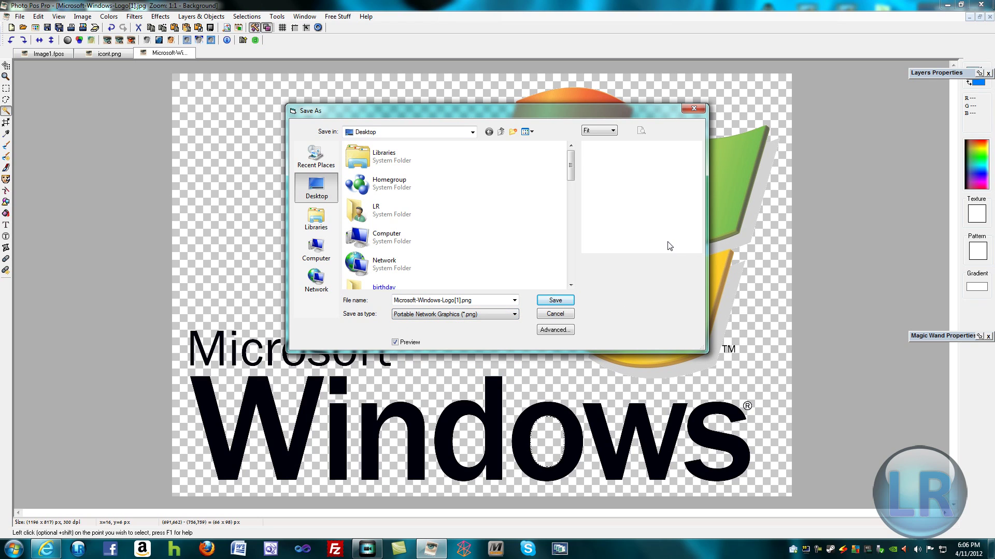
click(693, 108)
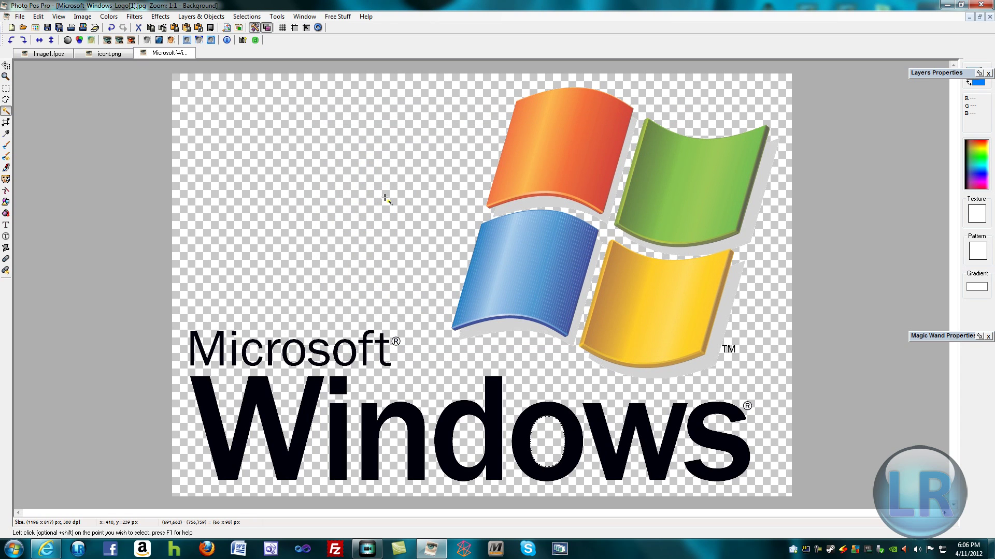